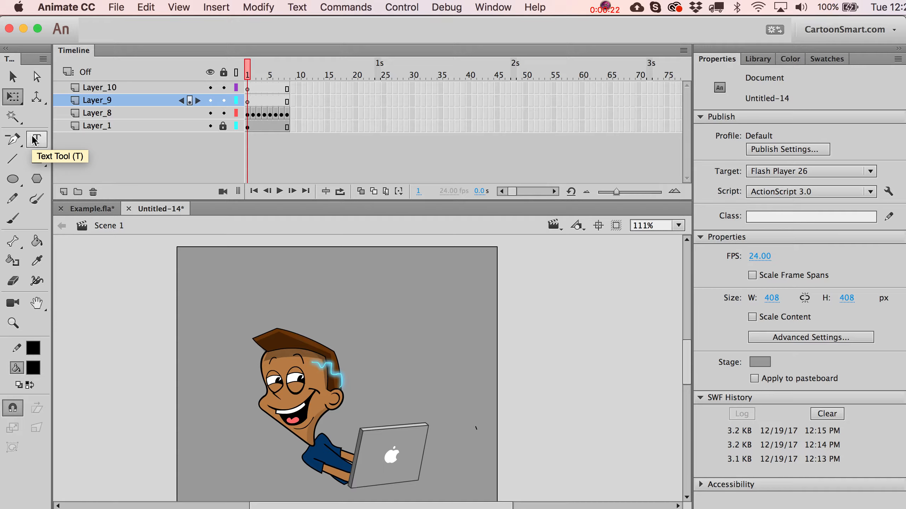
Add the static text CARTOONSMART in Lightsider 3D, 67 pt, in frame 1 of Layer_9
left_click(34, 140)
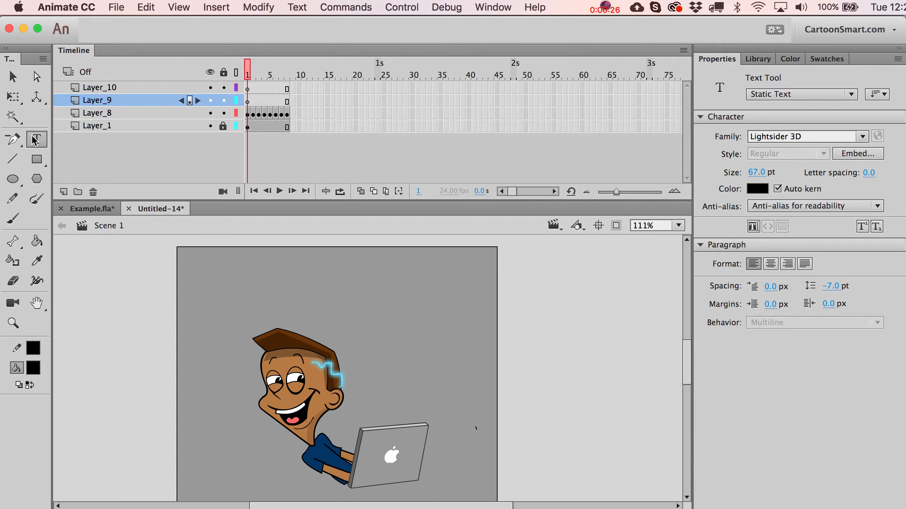
left_click(785, 136)
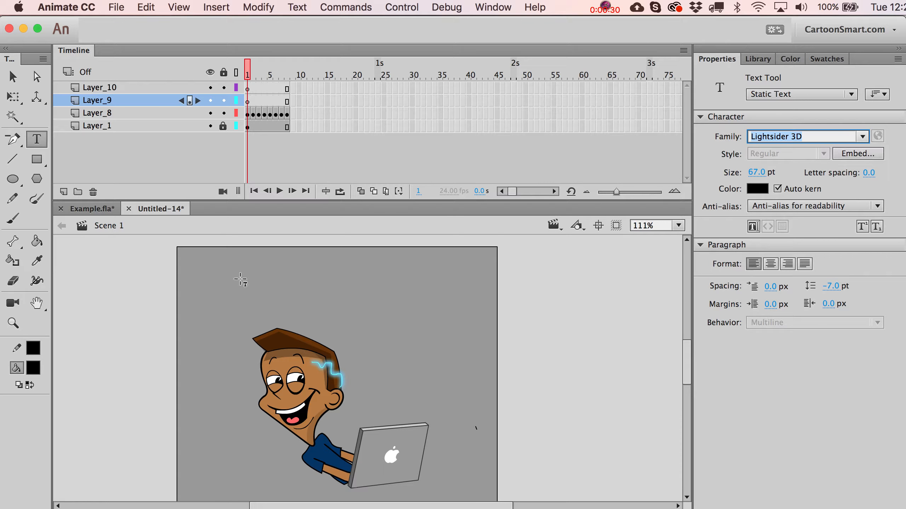
left_click(250, 102)
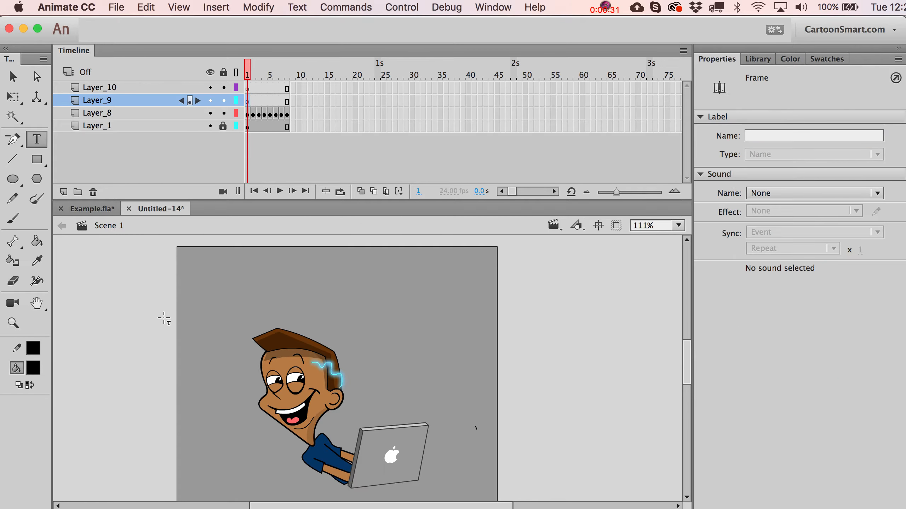
left_click(169, 283)
type("Cart")
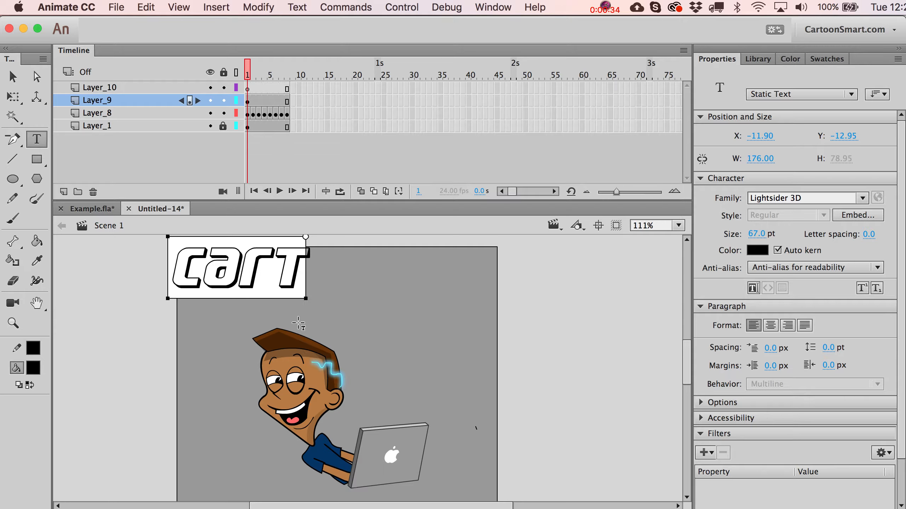
key("BackSpace")
key("BackSpace")
key("BackSpace")
type("ARTOON")
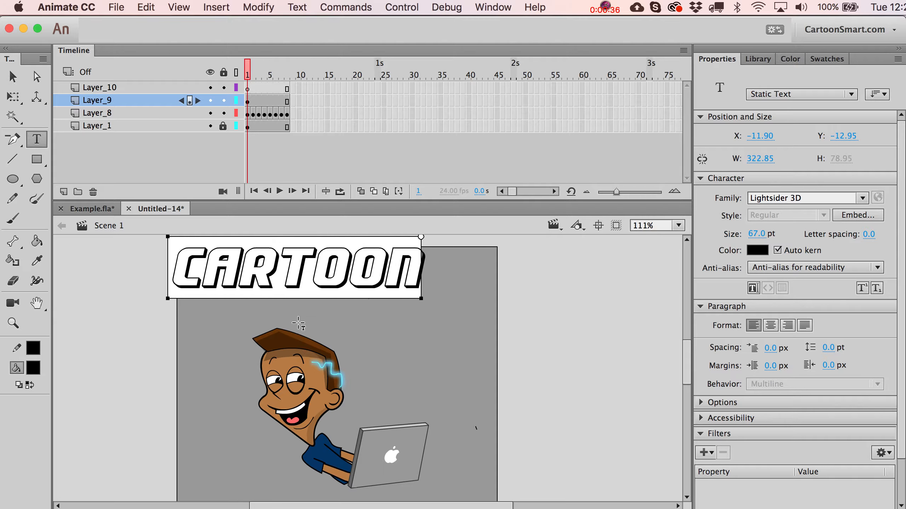
type("SMART")
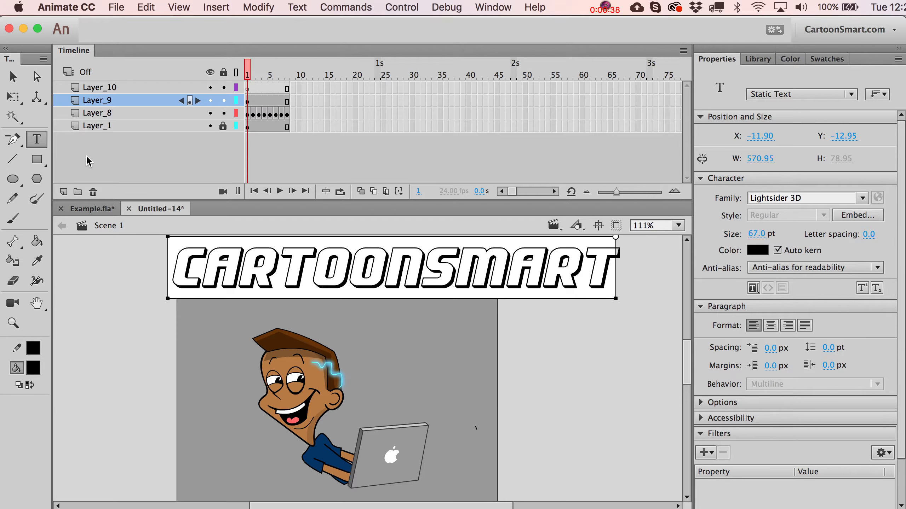
Move the text block down and left so it sits above the character, at about X -69, Y 10.5
left_click(13, 77)
left_click_drag(362, 284, 310, 304)
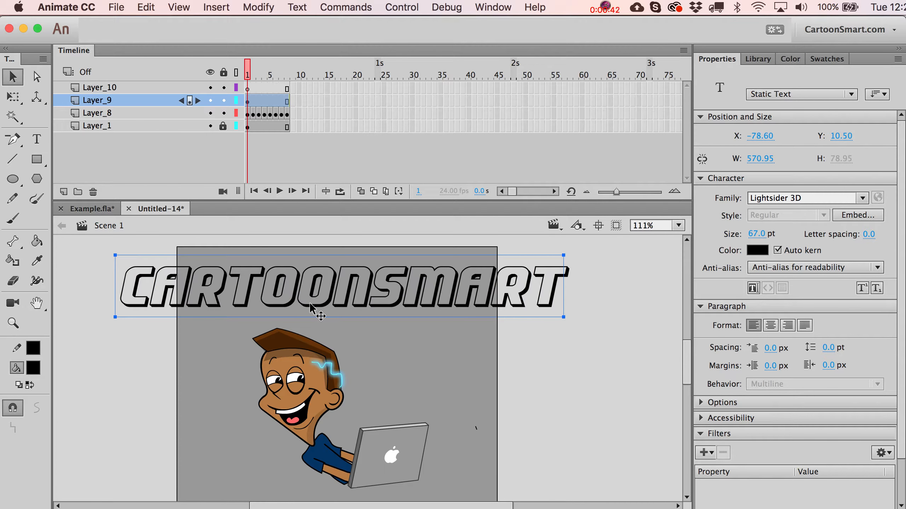
mouse_move(187, 283)
left_mouse_down()
mouse_move(205, 282)
mouse_move(196, 282)
left_mouse_up()
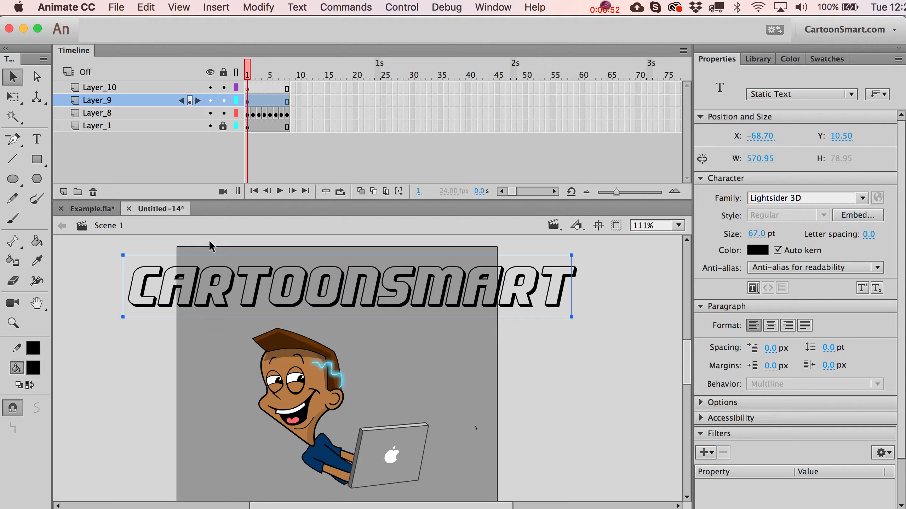
Try enlarging the C and the S inside the text block to 78 pt, and undo the size changes
double_click(158, 286)
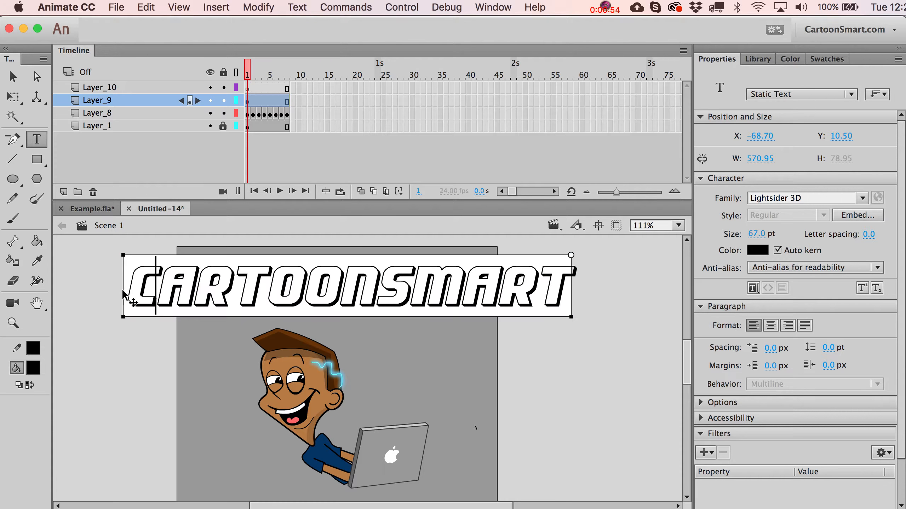
left_click_drag(158, 286, 124, 287)
mouse_move(761, 233)
left_mouse_down()
mouse_move(775, 235)
mouse_move(766, 233)
left_mouse_up()
left_click(406, 293)
key("shift+Left")
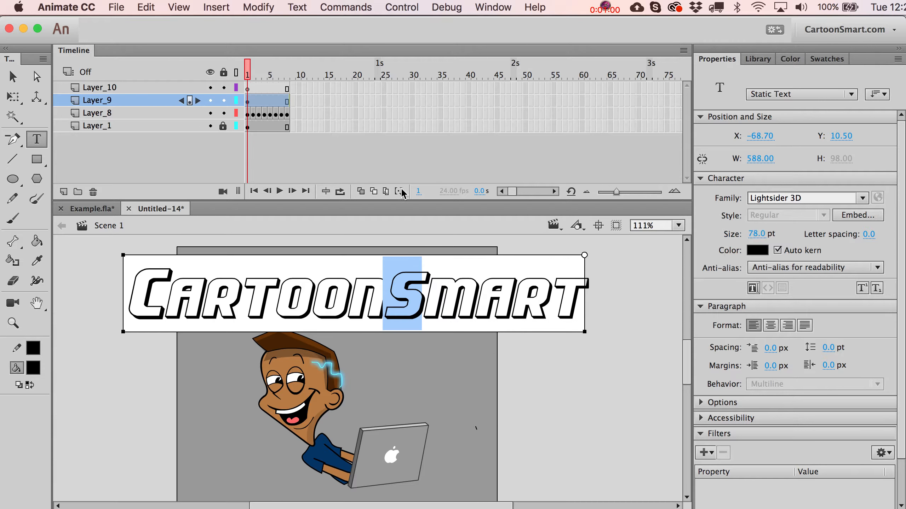
left_click(13, 77)
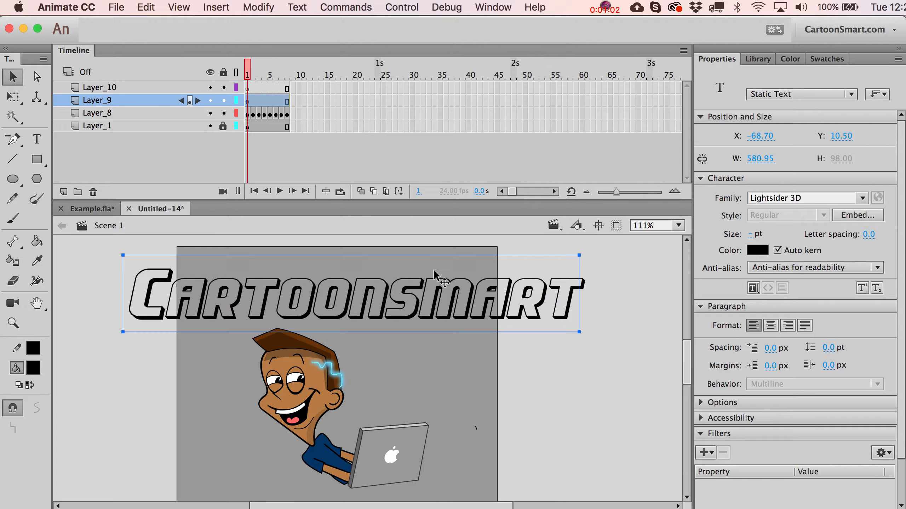
key("super+z")
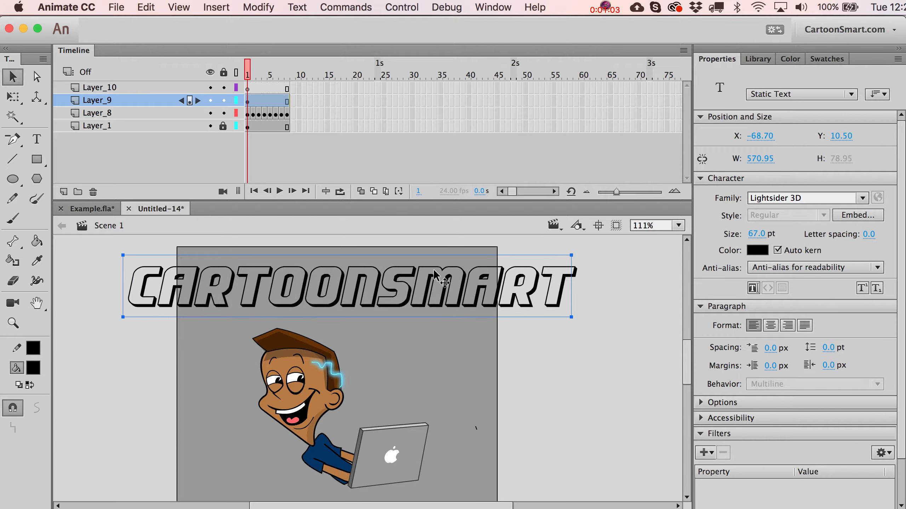
Break the CARTOONSMART text apart twice, first into single letters and then into shapes
left_click(270, 7)
left_click(283, 74)
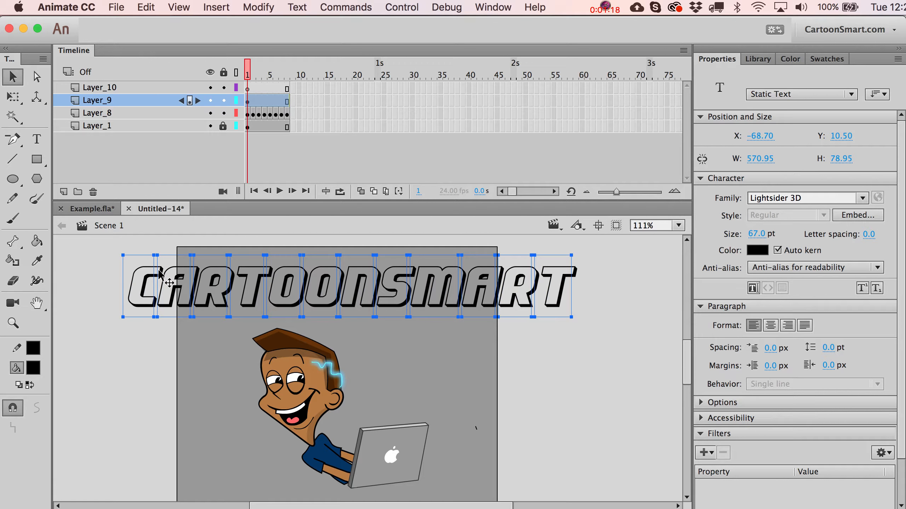
left_click(259, 7)
mouse_move(293, 100)
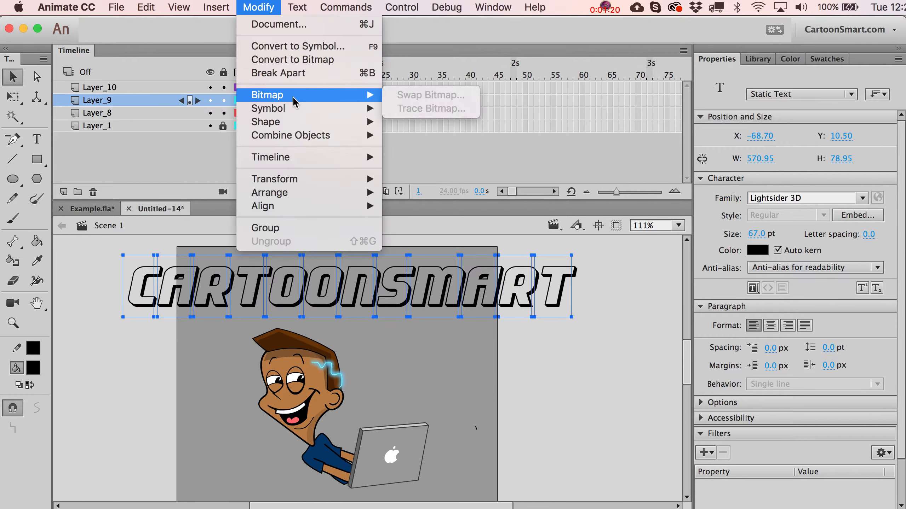
left_click(282, 73)
left_click(150, 344)
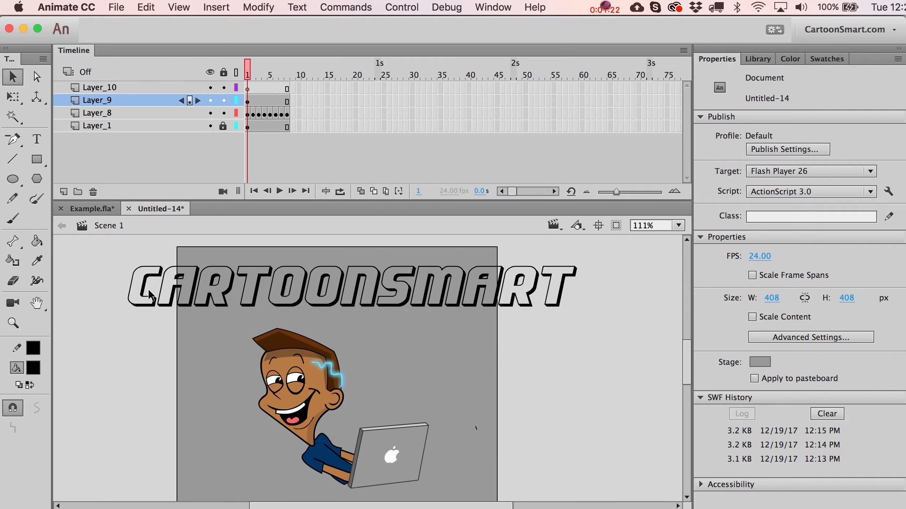
Scale the first letter C to 120% and nudge it slightly left and up beside the A
left_click(150, 296)
key("q")
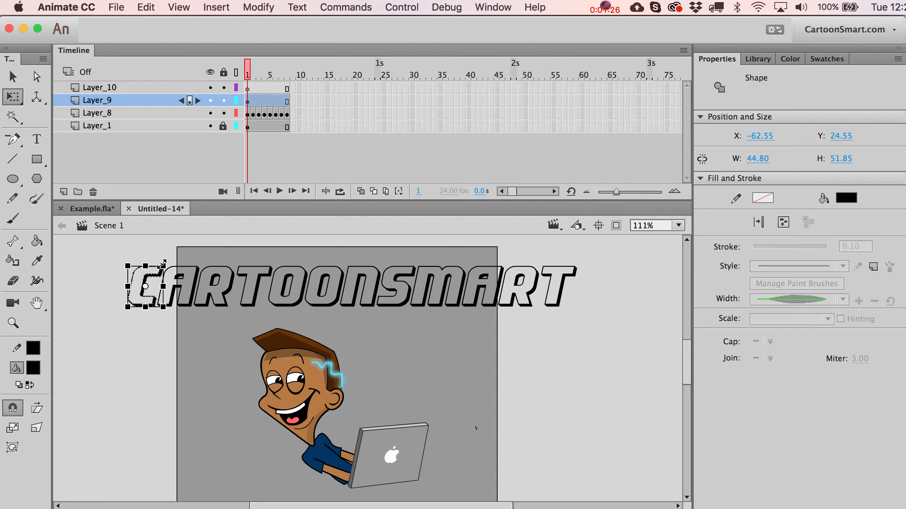
mouse_move(162, 264)
left_mouse_down()
mouse_move(175, 243)
mouse_move(170, 257)
left_mouse_up()
key("super+z")
key("super+alt+s")
type("120")
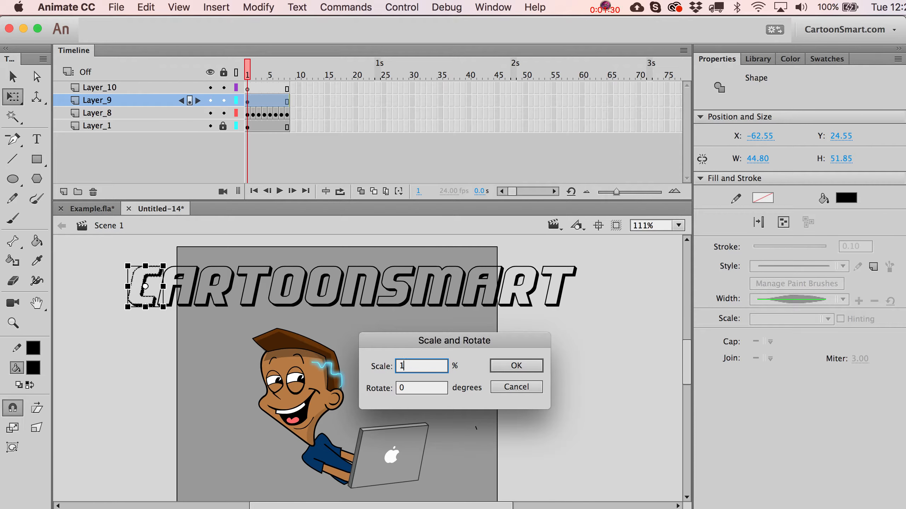
key("Return")
key("v")
key("Left")
key("Left")
key("Up")
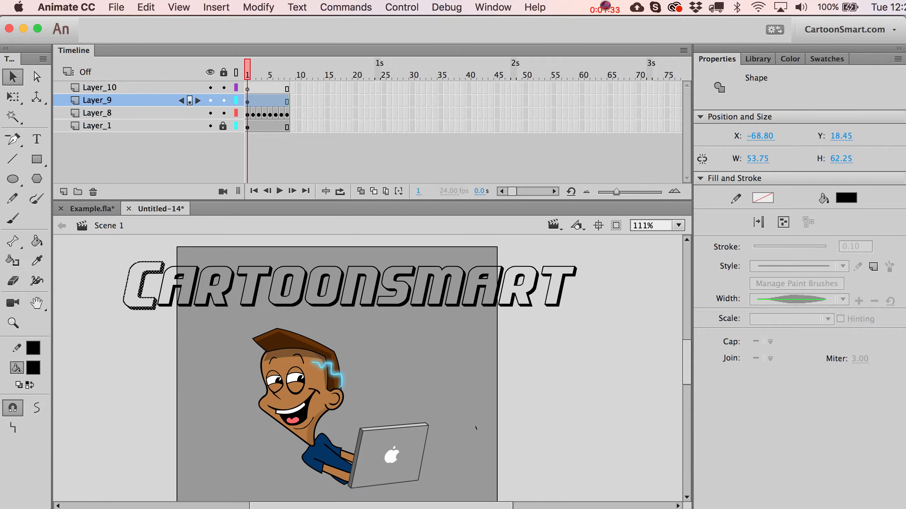
left_click(258, 7)
mouse_move(285, 123)
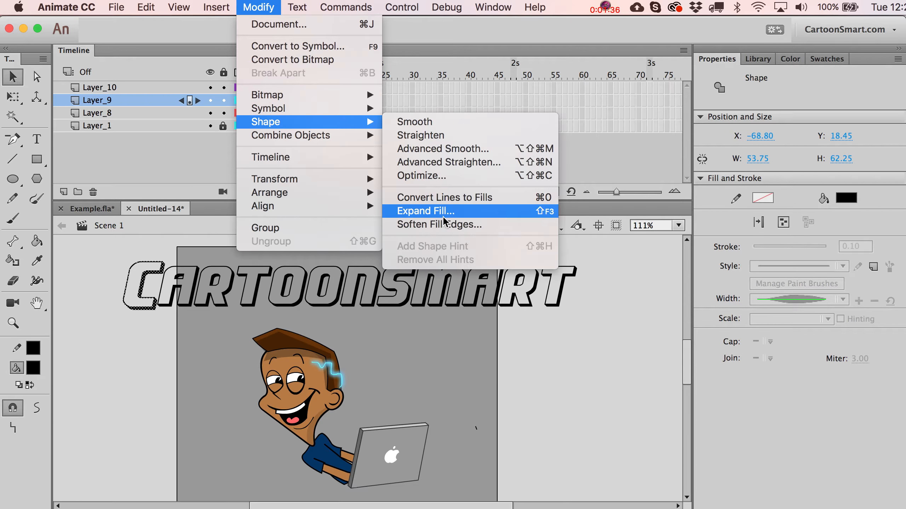
mouse_move(327, 178)
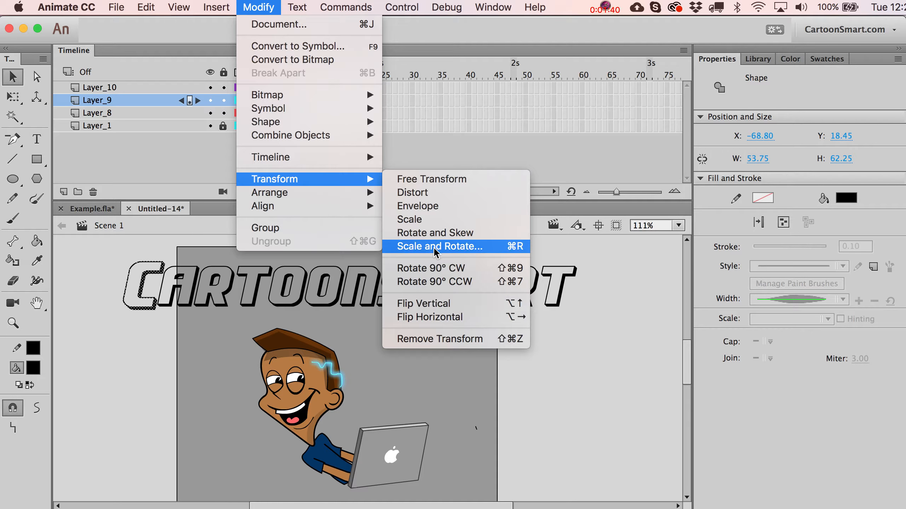
left_click(531, 395)
Scale the letter S in the middle of the title to 120%
left_click(398, 307)
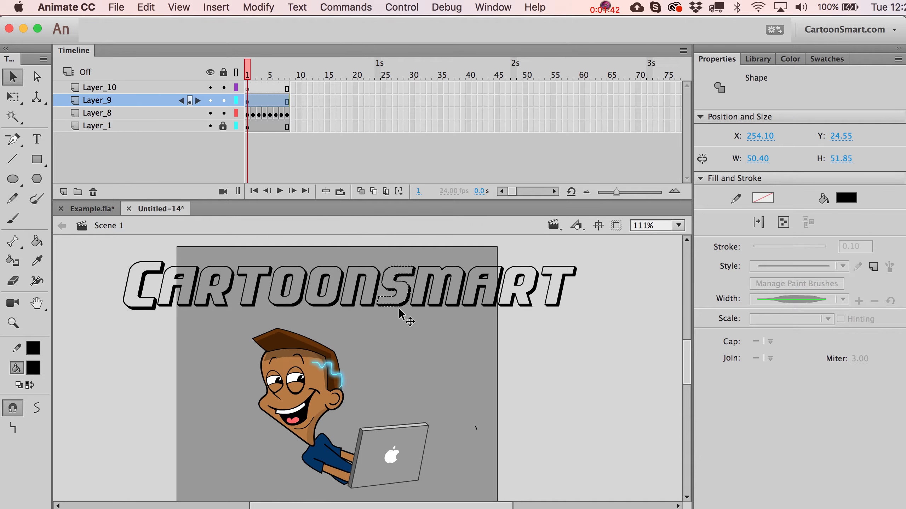
key("super+alt+s")
key("Return")
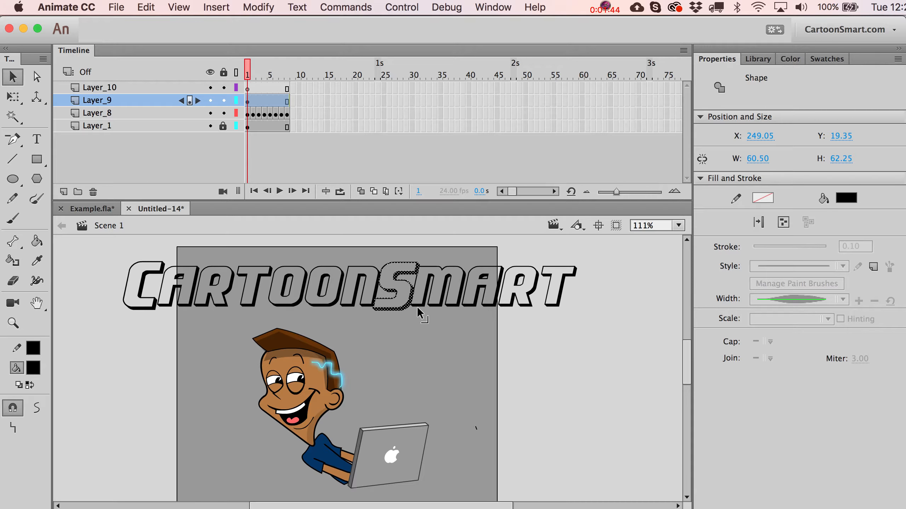
Cut the enlarged S, shift the letters "mart" a bit to the right, and paste the S back in place
key("super+x")
left_click_drag(407, 250, 620, 347)
key("shift+Right")
key("super+shift+v")
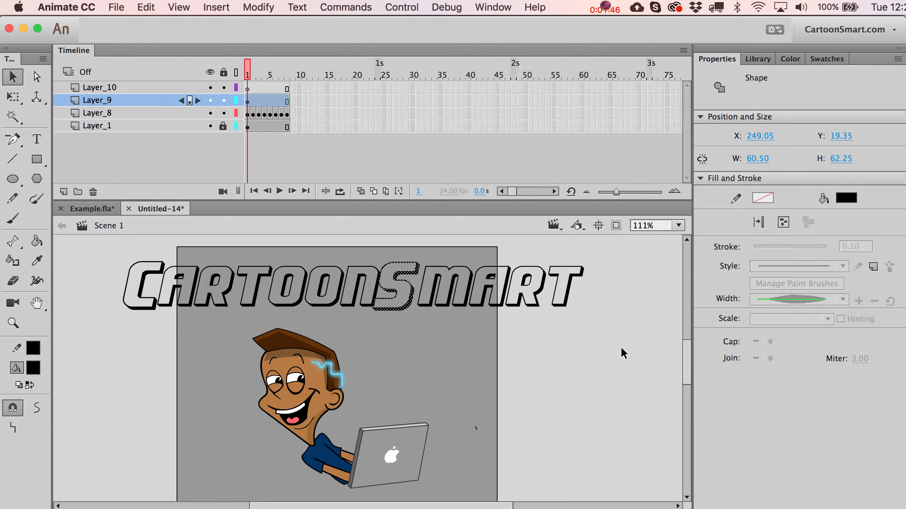
Nudge the pasted S about 5 px right to center it between the N and the M
key("Right")
key("Right")
key("Right")
key("Right")
key("Right")
key("Right")
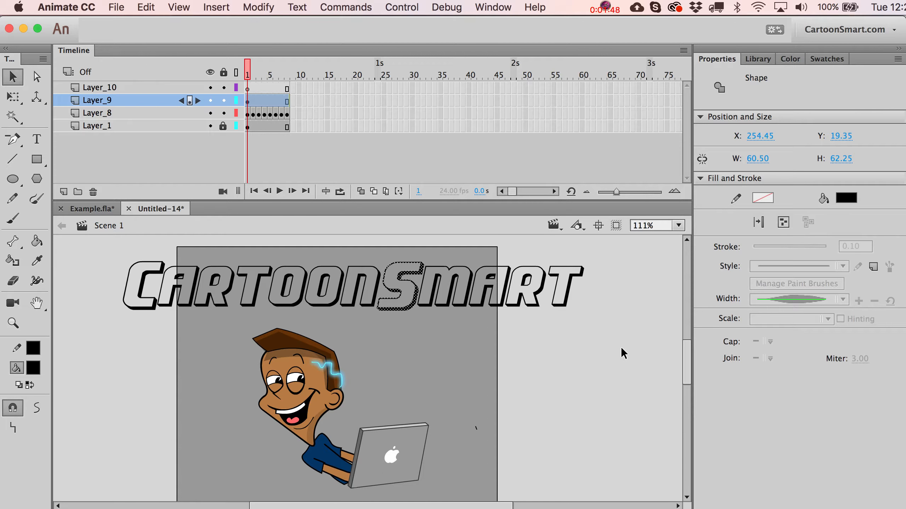
left_click(620, 347)
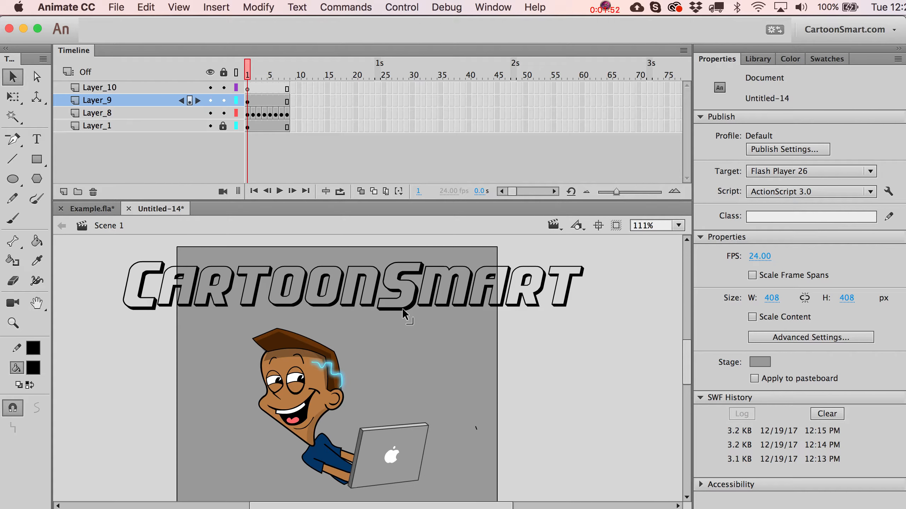
Nudge the T in "Cartoon" about 2 px left toward the R, undoing any extra moves
left_click(285, 305)
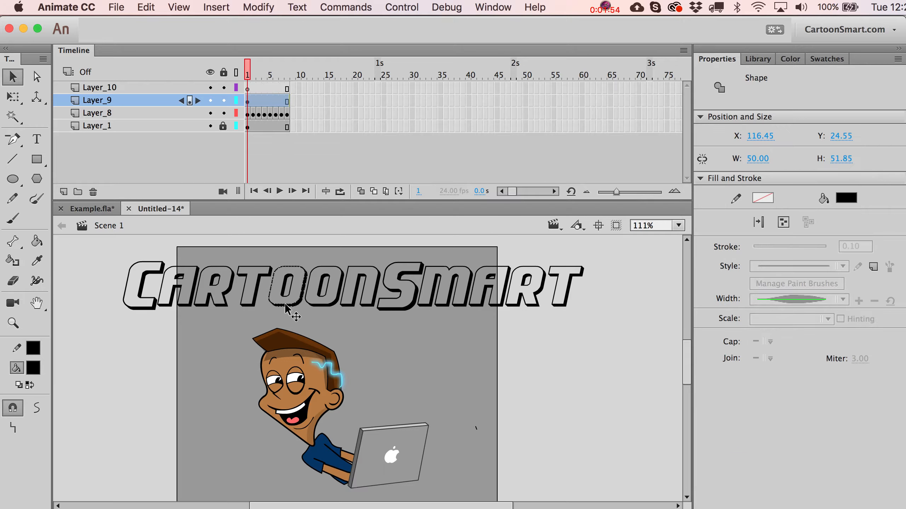
left_click(254, 304)
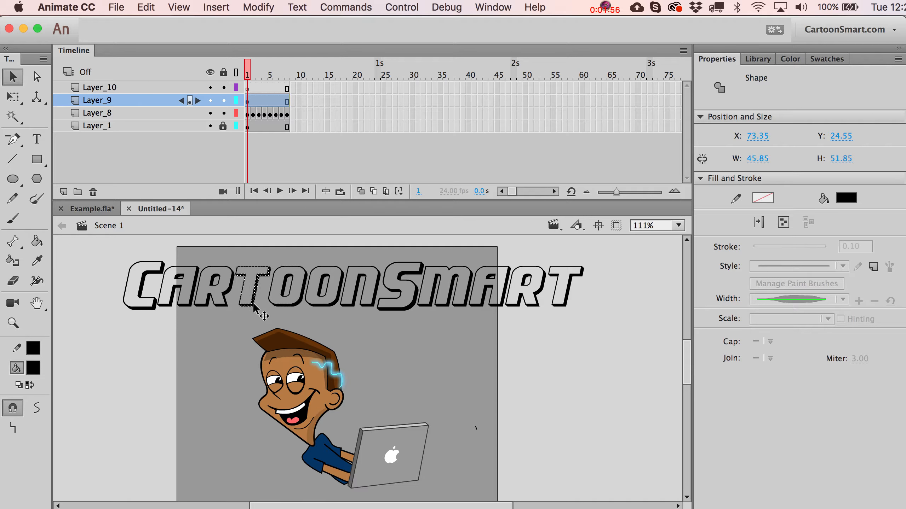
left_click_drag(285, 306, 279, 305)
left_click(316, 301)
key("super+z")
key("super+z")
key("super+z")
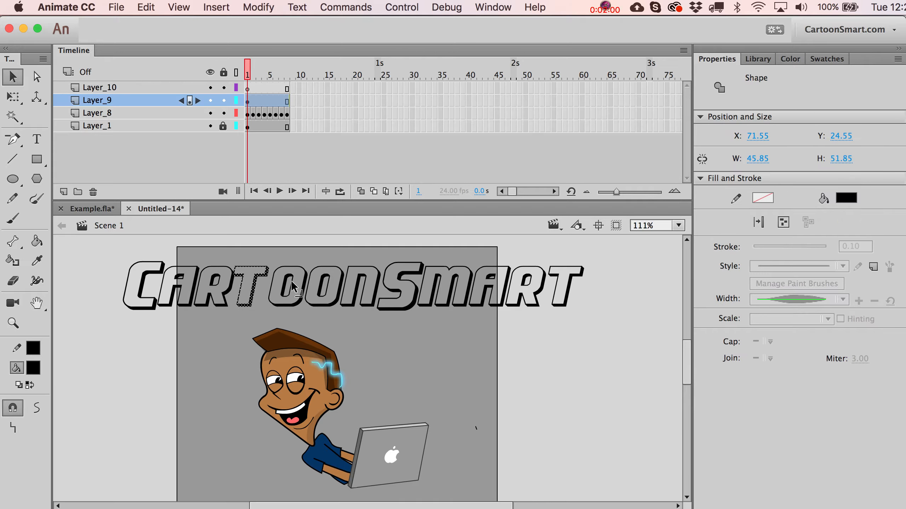
Nudge the first O about 4 px left toward the T
left_click(290, 277)
left_click(295, 265)
key("Left")
key("Left")
key("Left")
key("Left")
key("Left")
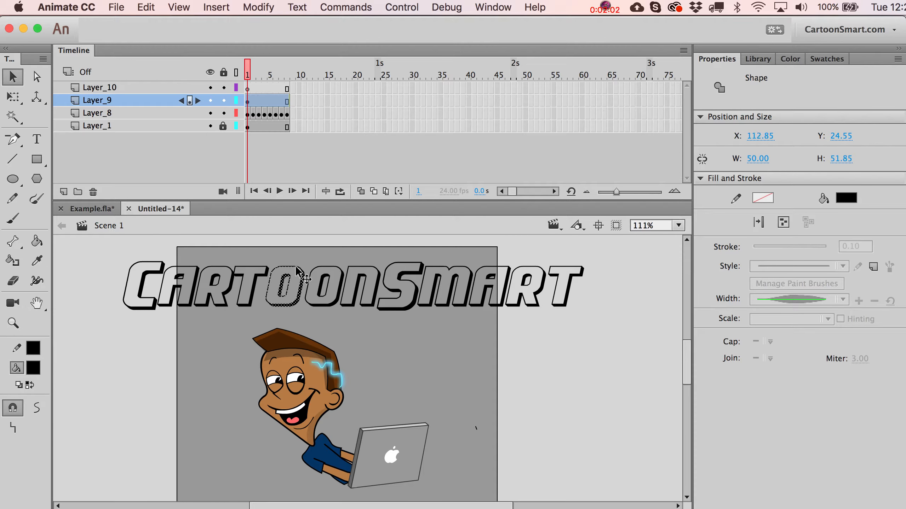
Nudge the second O left until it sits close to the first O
left_click(323, 281)
left_click(329, 267, "shift")
key("Left")
key("Left")
key("Left")
key("Left")
key("Left")
key("Left")
key("Left")
key("Left")
key("Left")
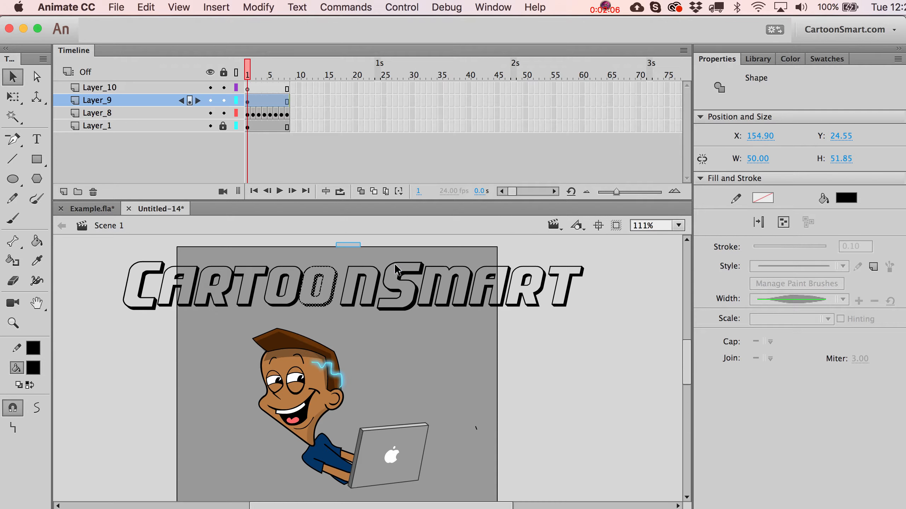
Shift the letters "nSmart" together 9 px left to close the gap after the second O
left_click(380, 252)
left_click_drag(338, 249, 616, 343)
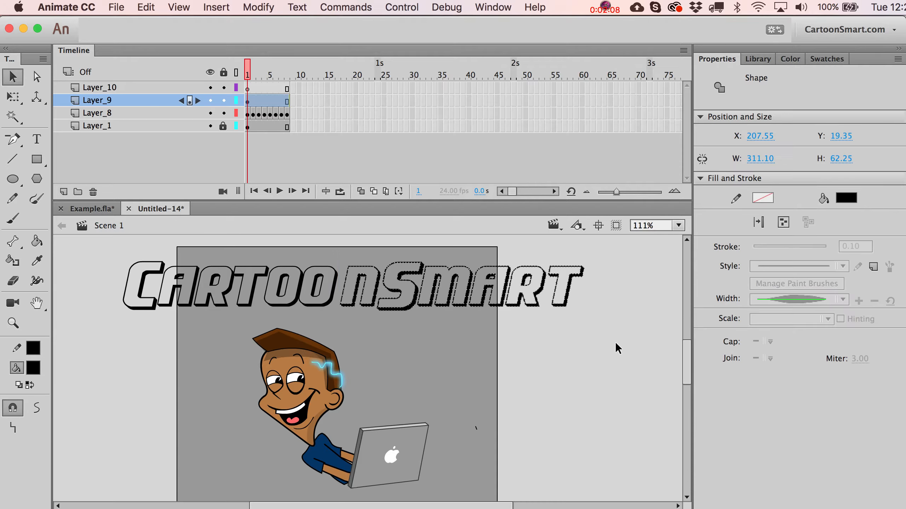
key("Left")
key("Left")
key("Left")
key("Left")
key("Left")
key("Left")
key("Left")
key("Left")
key("Left")
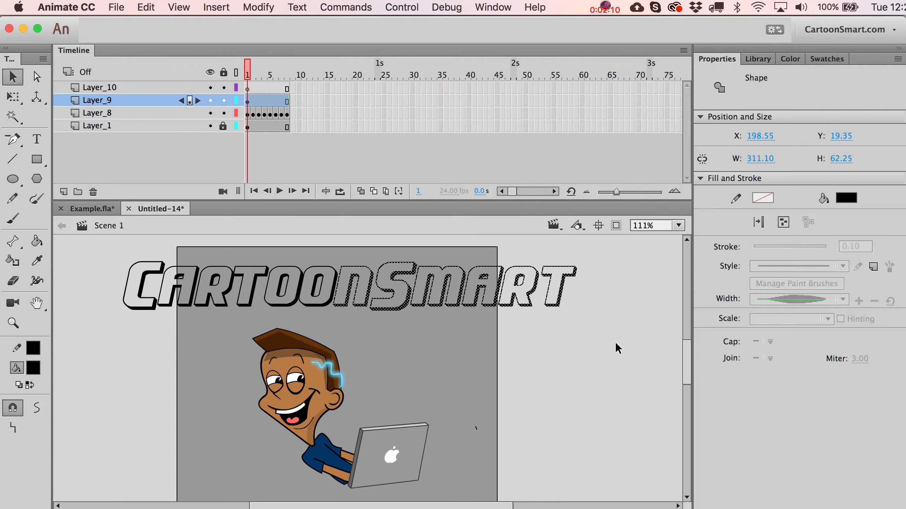
left_click(616, 344)
left_click(320, 276)
left_click(352, 238)
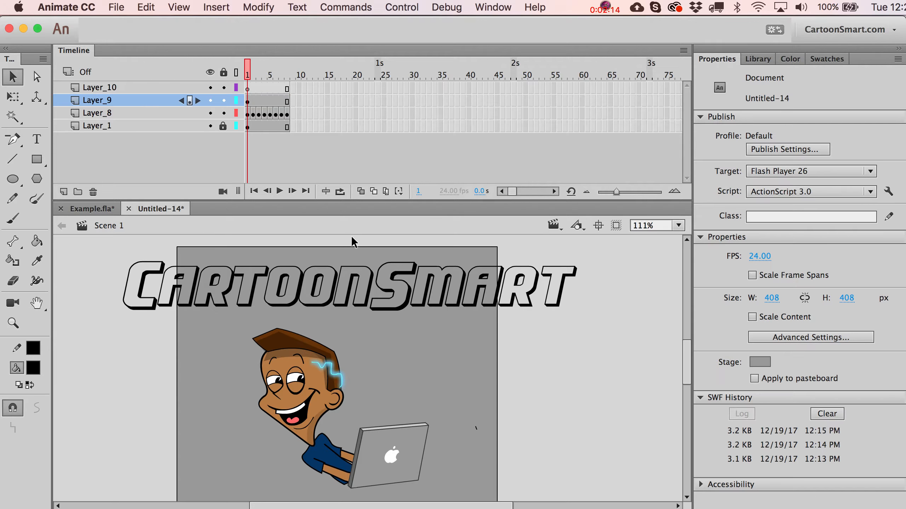
Nudge the final T slightly left toward the R to tighten the end of the title
left_click(557, 306)
key("Left")
key("Left")
key("Left")
key("Left")
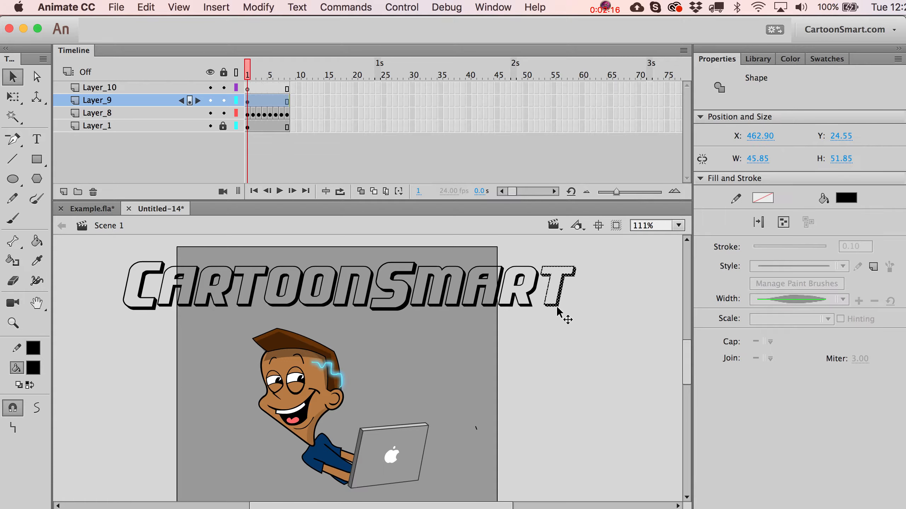
key("Right")
left_click(568, 338)
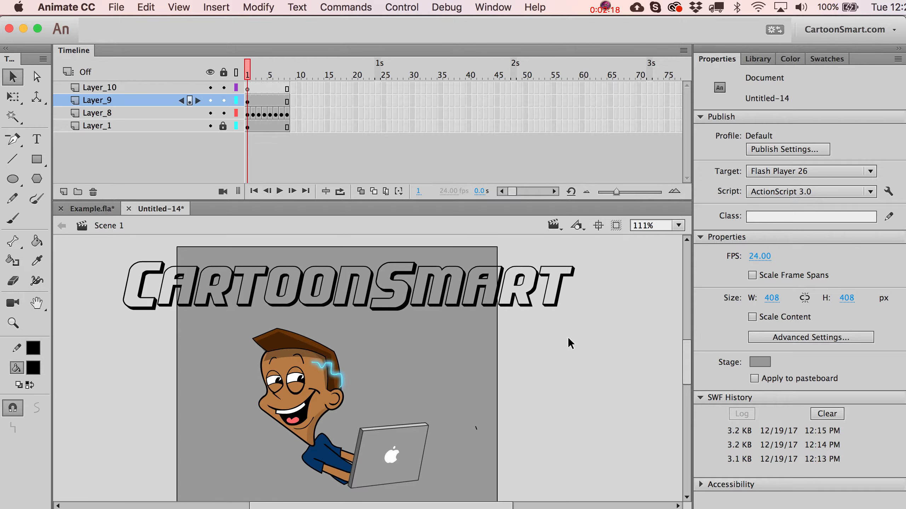
Fill the letters of "Cartoon" with golden yellow using the Paint Bucket
left_click(36, 242)
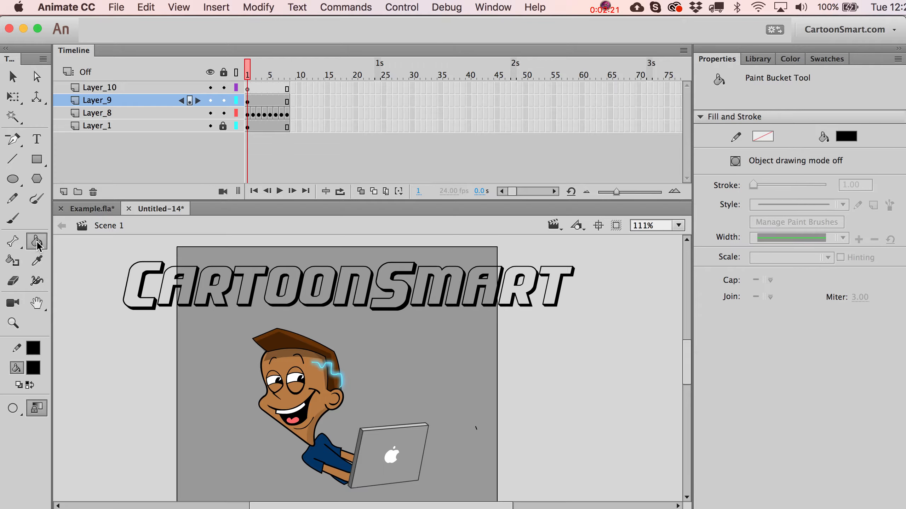
left_click(33, 367)
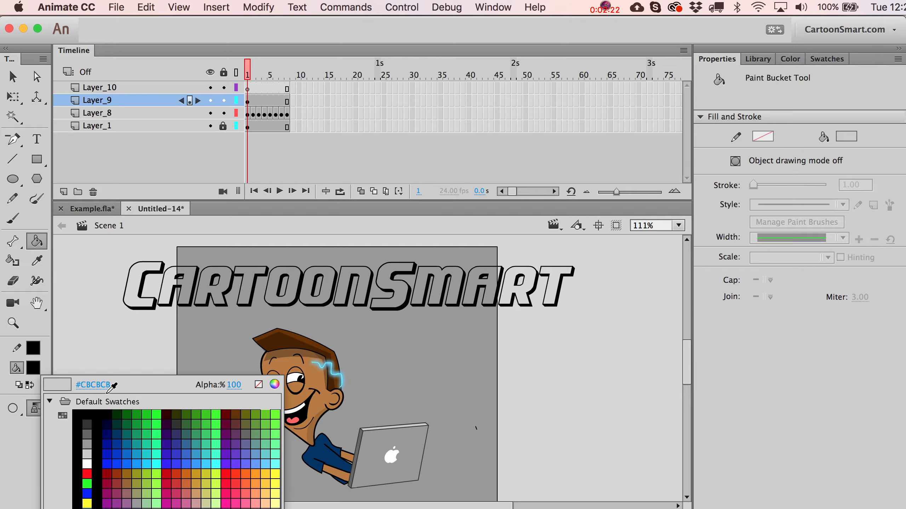
left_click(268, 472)
left_click(157, 296)
left_click(180, 292)
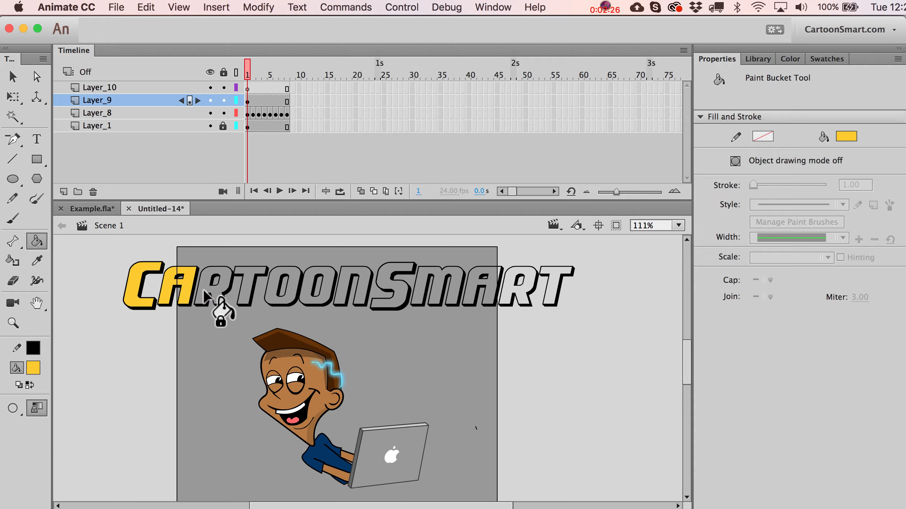
left_click(214, 290)
left_click(254, 279)
left_click(295, 286)
left_click(321, 284)
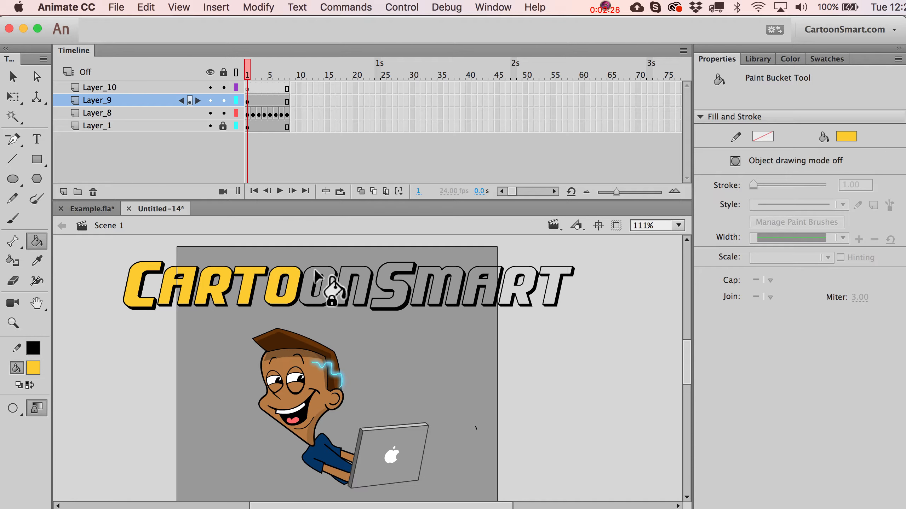
left_click(356, 286)
Fill the letters of "Smart" with the same golden yellow
left_click(390, 285)
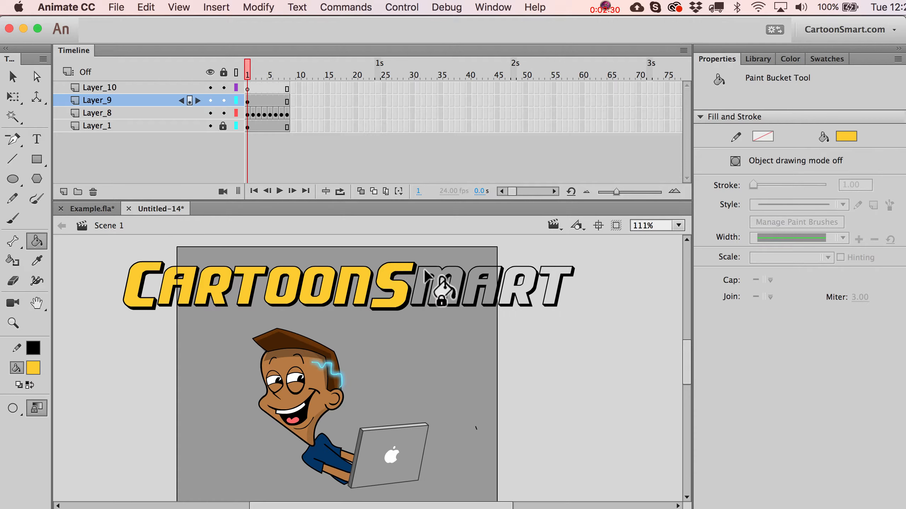
left_click(439, 286)
left_click(482, 285)
left_click(521, 292)
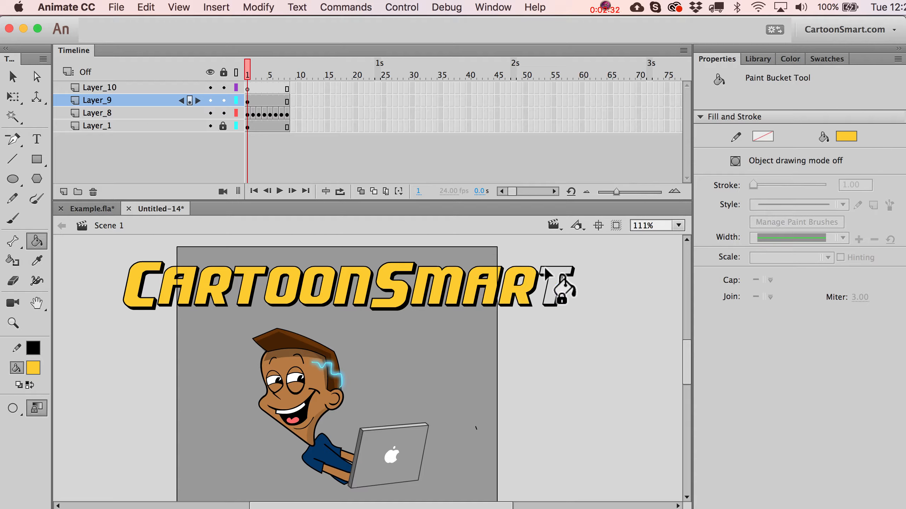
left_click(553, 273)
key("v")
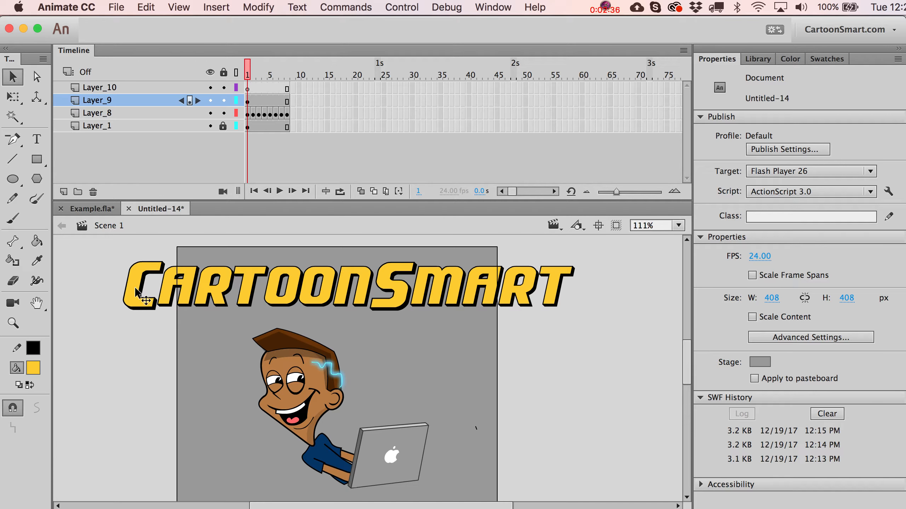
Try moving the black outline of the C downward, and undo the move
left_click(153, 309)
left_click_drag(151, 312, 153, 350)
key("super+z")
left_click(188, 272, "shift")
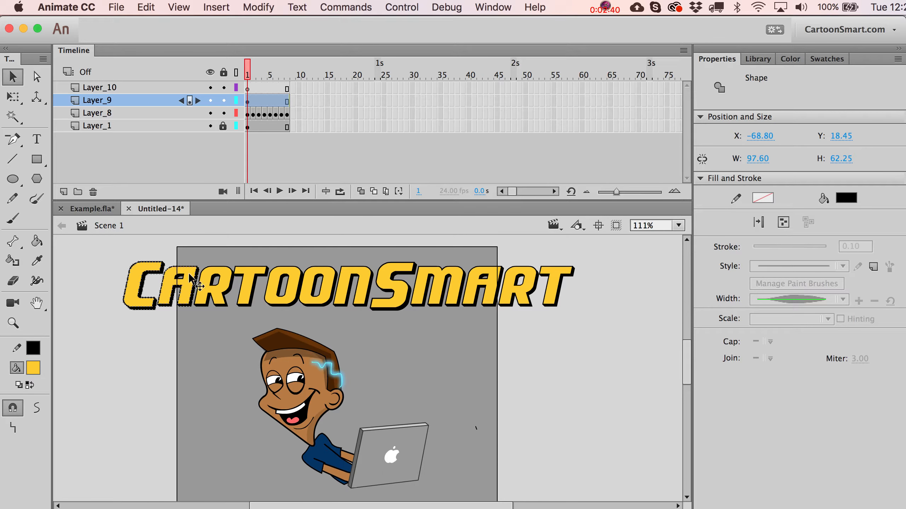
Try removing only the yellow fill of the C, and undo the removal
left_click(145, 258)
left_click(157, 267)
left_click(126, 305)
left_click(131, 301)
key("Delete")
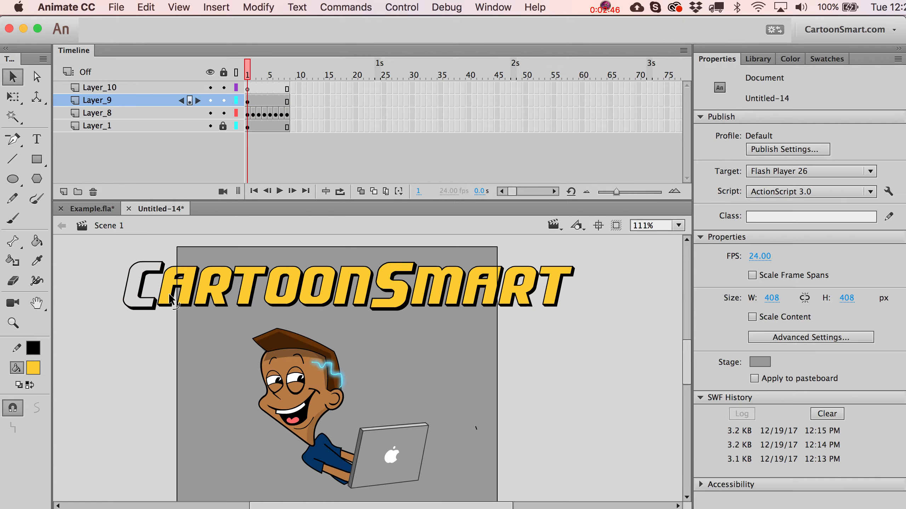
key("super+z")
Select the yellow fills of all the CartoonSmart letters together and cut them from Layer_9
left_click(168, 289, "shift")
left_click(208, 285, "shift")
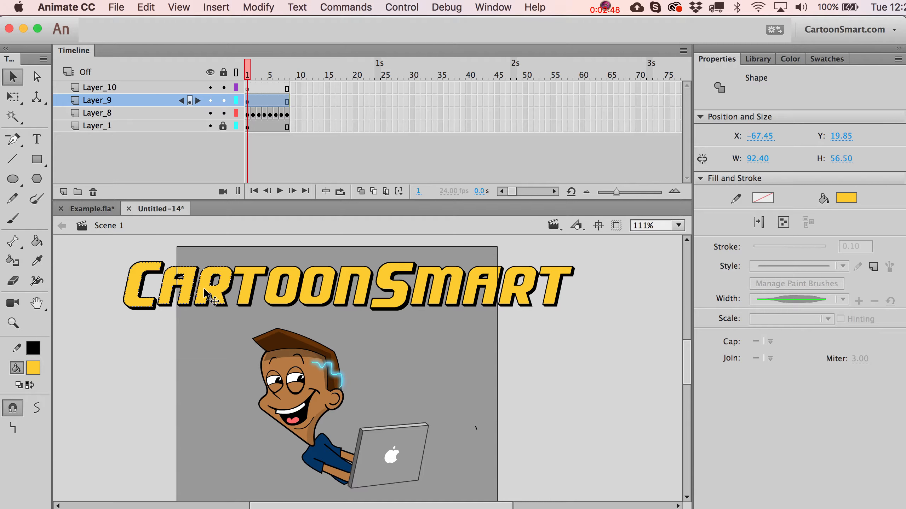
left_click(247, 274, "shift")
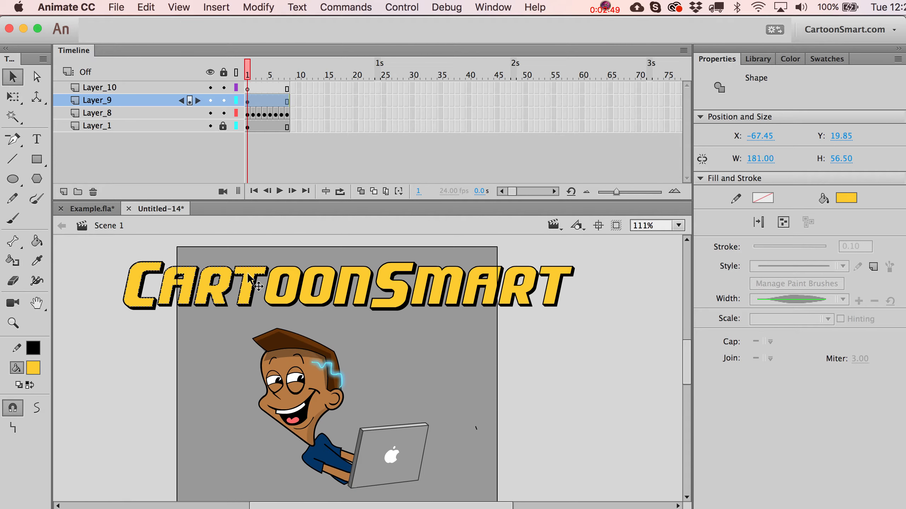
left_click(281, 274, "shift")
left_click(339, 270, "shift")
left_click(345, 271, "shift")
left_click(383, 272, "shift")
left_click(423, 275, "shift")
left_click(493, 285, "shift")
left_click(515, 282, "shift")
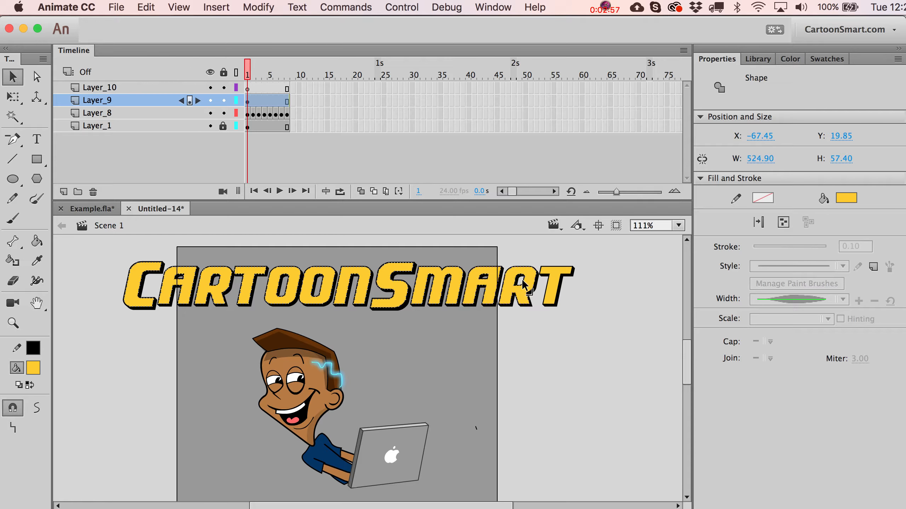
left_click(554, 270, "shift")
key("Delete")
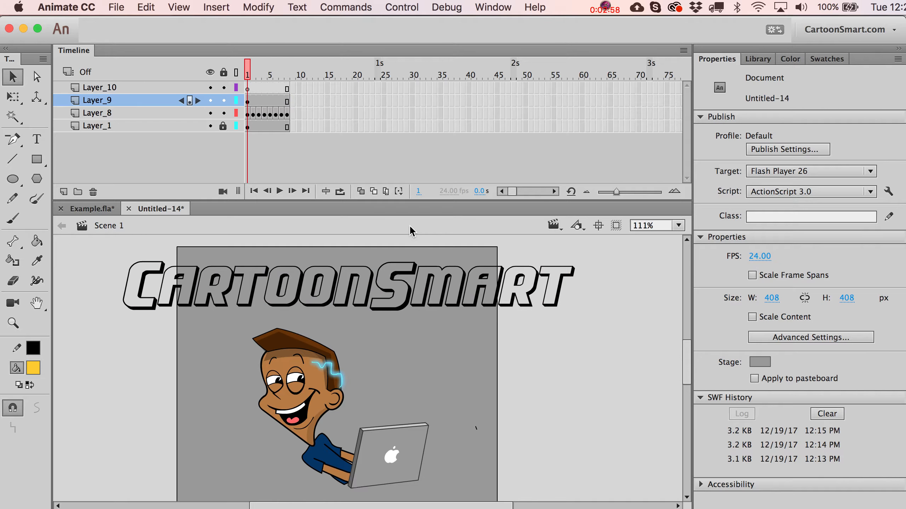
Paste the yellow fills in place on frame 1 of Layer_10, and lock Layer_8
left_click(250, 90)
left_click(146, 6)
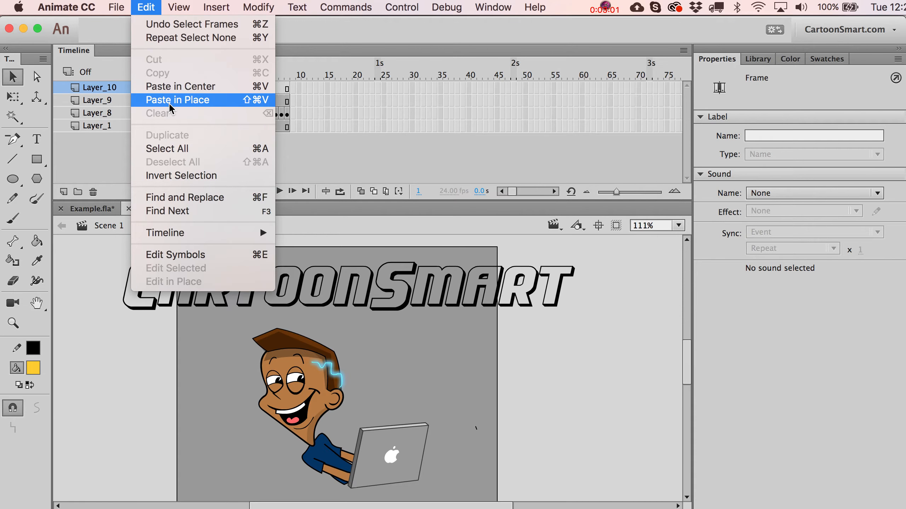
left_click(362, 211)
key("super+shift+v")
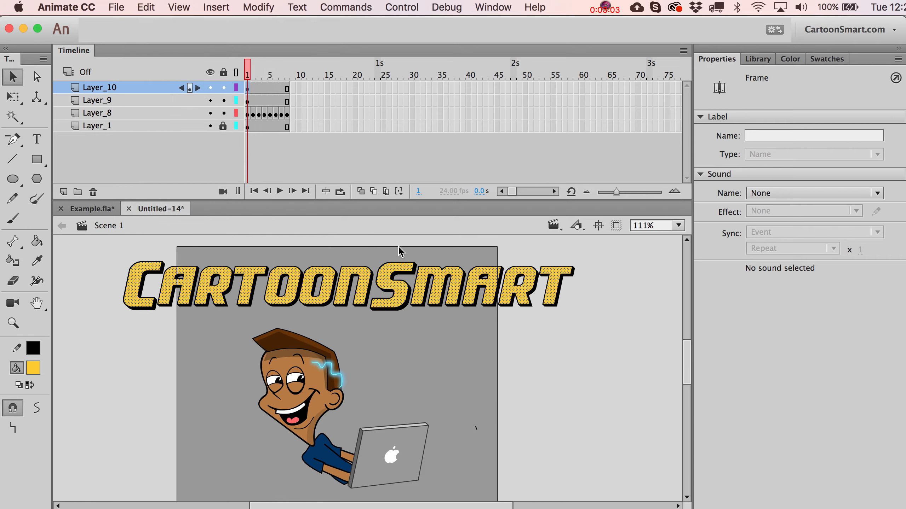
left_click(224, 114)
Check which title parts sit on Layer_9 and Layer_10 by selecting each layer's first frame
left_click(248, 102)
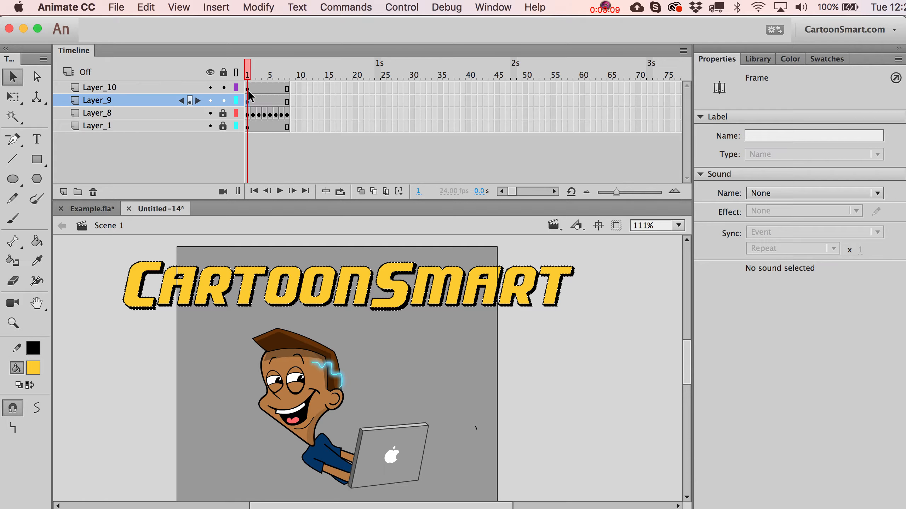
left_click(260, 101)
left_click(247, 101)
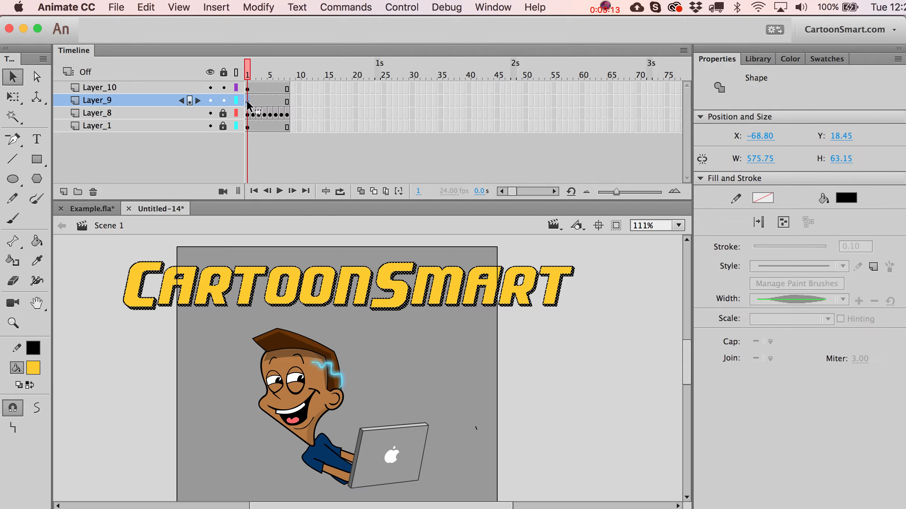
left_click(248, 105)
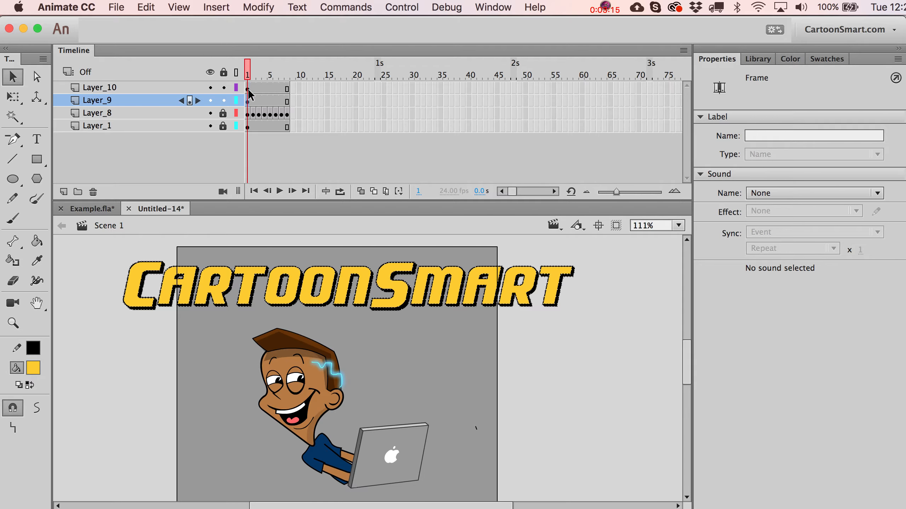
left_click(248, 89)
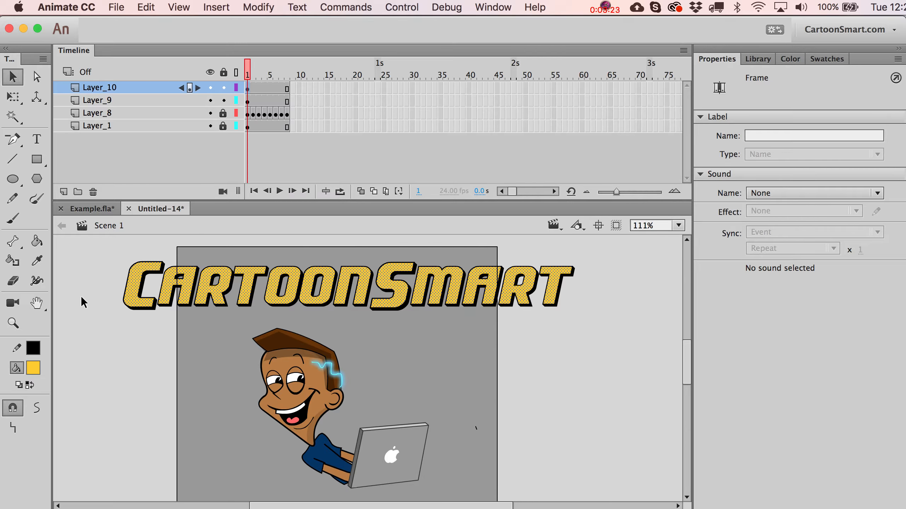
Try erasing a line across the yellow fills on Layer_10 and a short stroke through the outlines on Layer_9
left_click(13, 282)
mouse_move(116, 287)
left_mouse_down()
mouse_move(543, 290)
mouse_move(593, 294)
left_mouse_up()
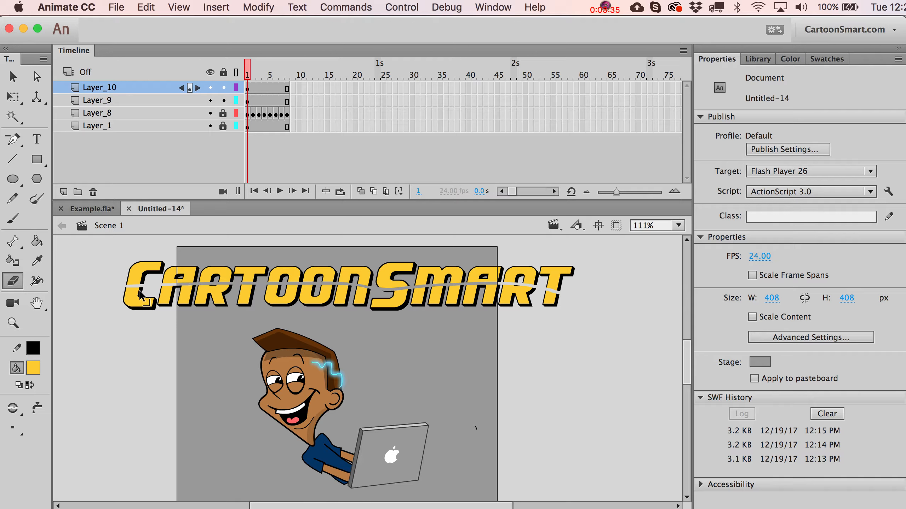
left_click(247, 102)
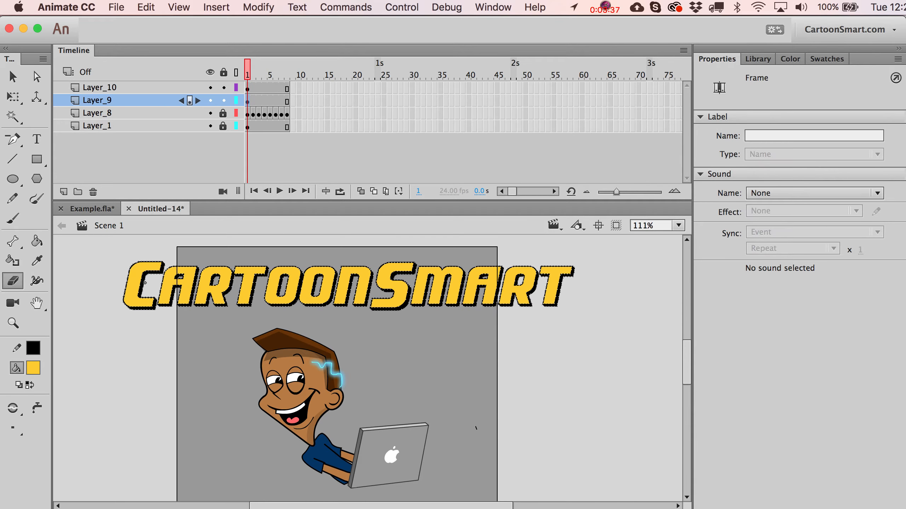
left_click_drag(145, 282, 183, 282)
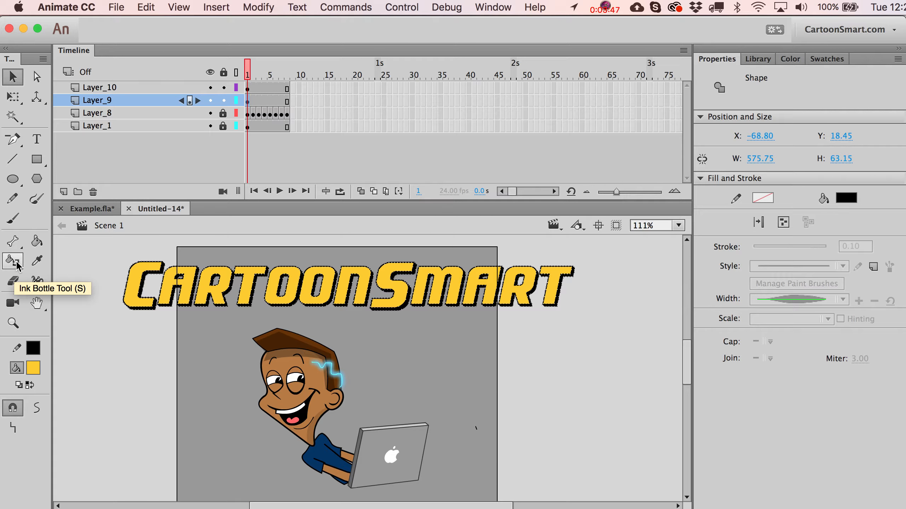
left_click(134, 343)
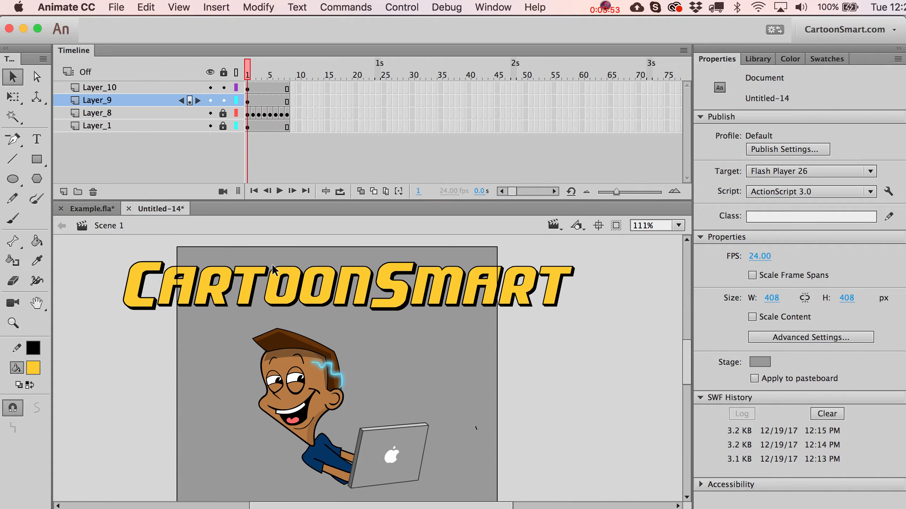
Choose a bright yellow stroke colour and outline the C with the Ink Bottle at stroke size 1.00
left_click(35, 350)
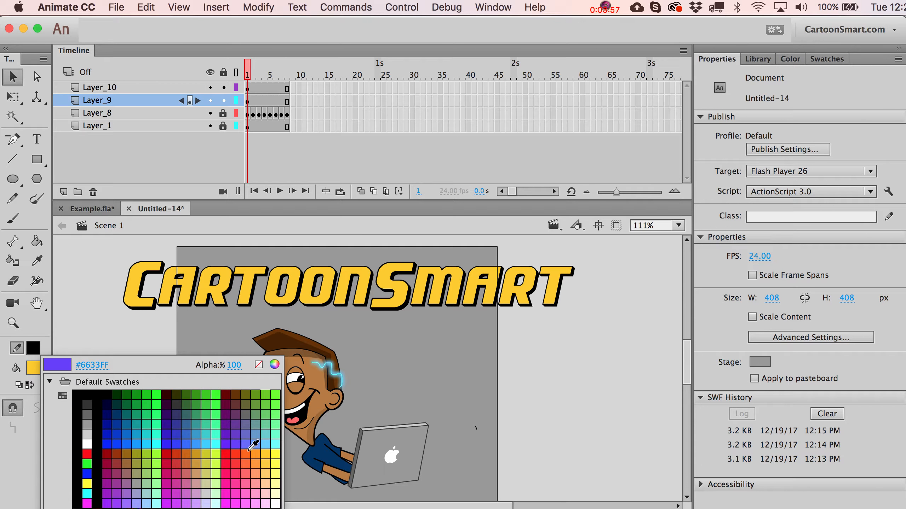
left_click(245, 453)
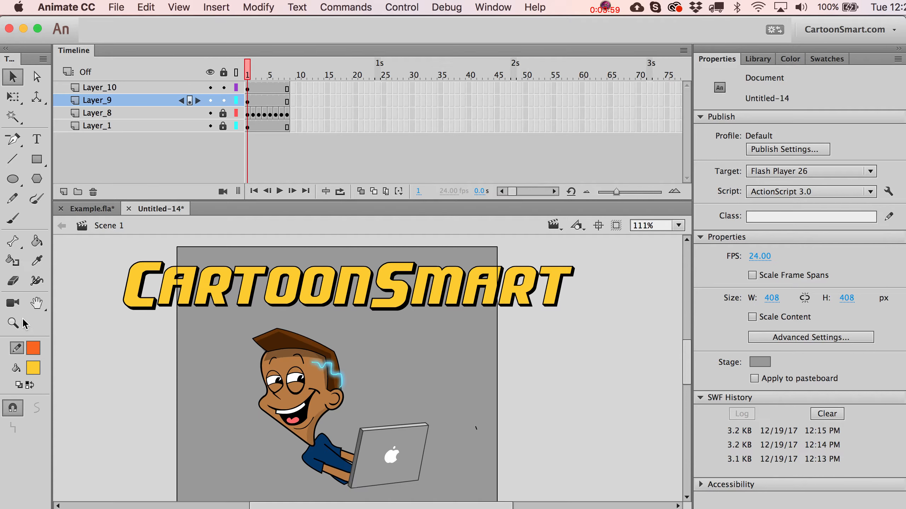
left_click(33, 348)
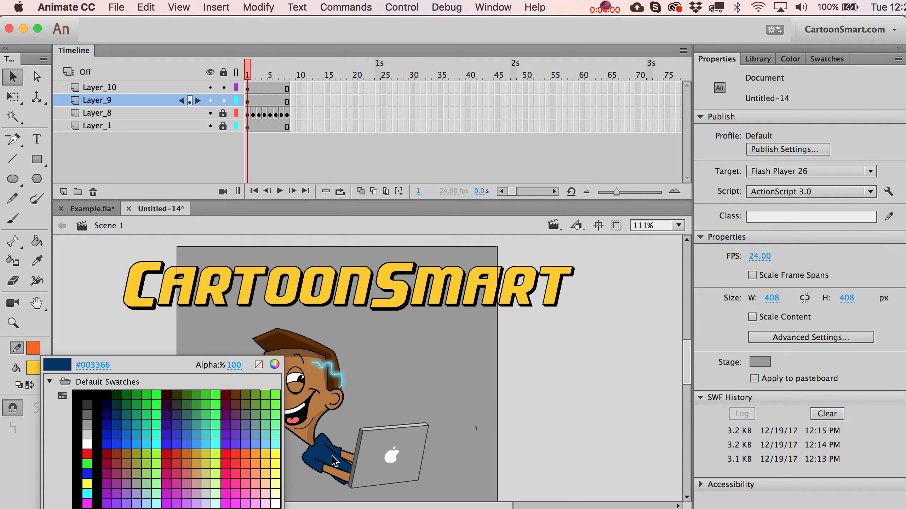
left_click(276, 463)
left_click(13, 261)
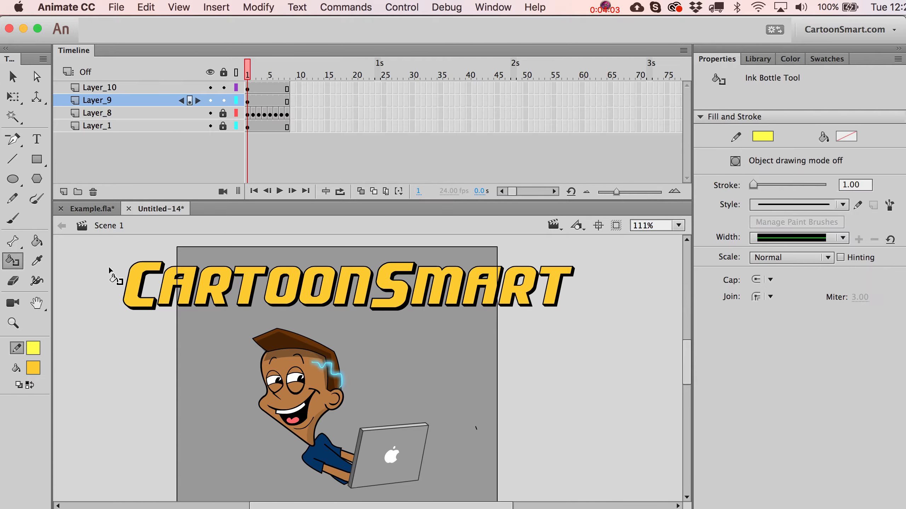
left_click(138, 284)
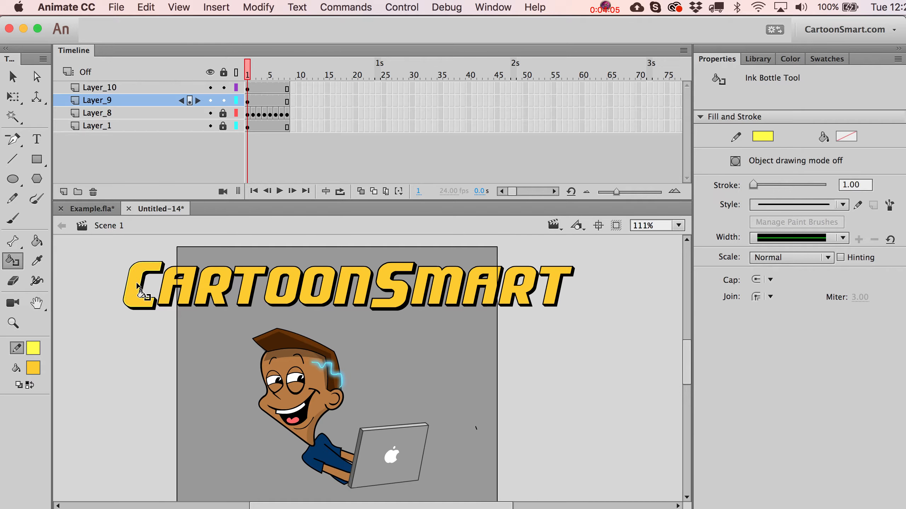
Outline the yellow fills of the A, R, T and first O with the same bright yellow stroke
left_click(248, 88)
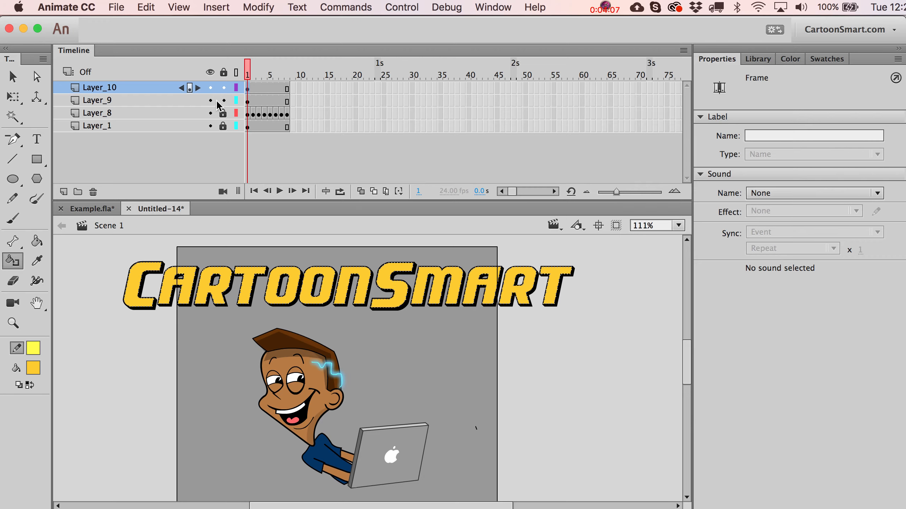
left_click(250, 98)
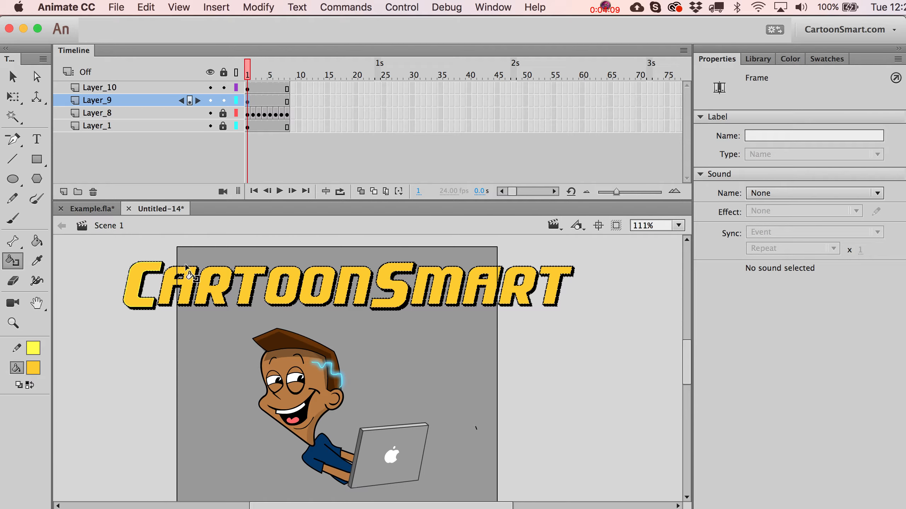
left_click(196, 284)
left_click(227, 279)
left_click(251, 274)
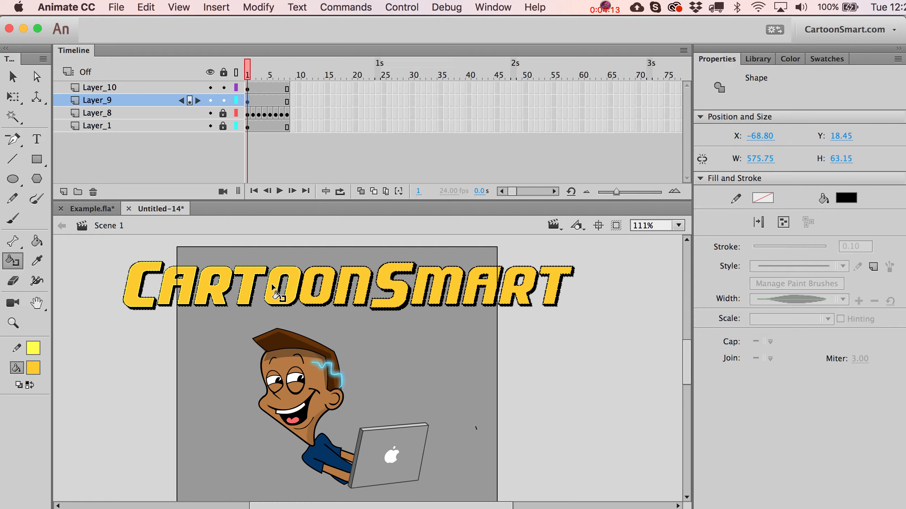
left_click(249, 89)
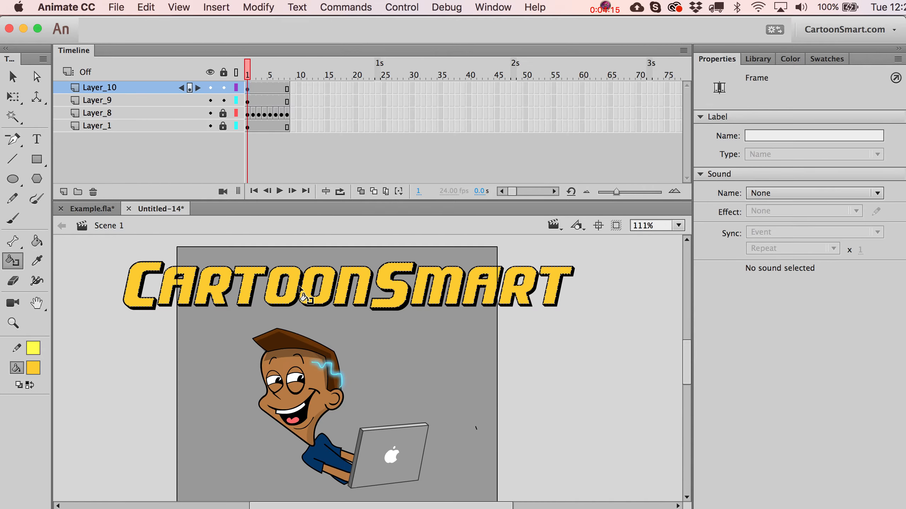
left_click(302, 294)
key("v")
left_click(104, 300)
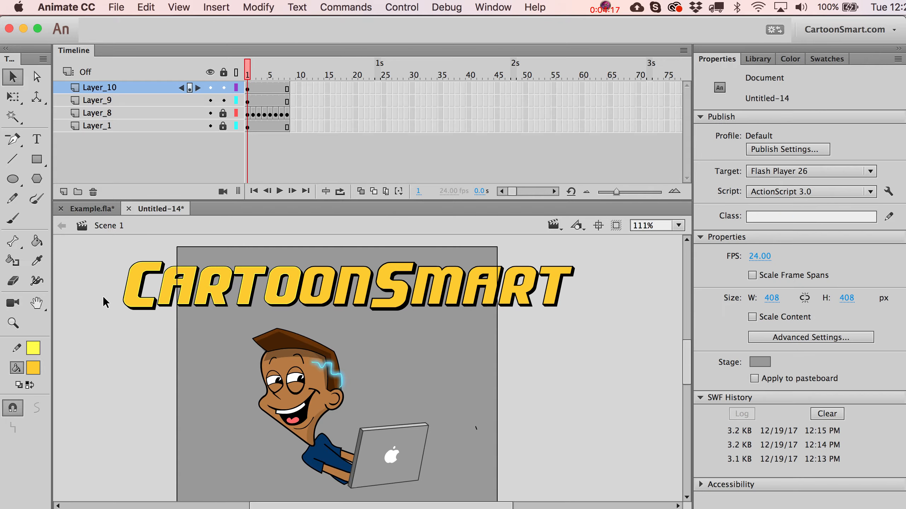
Outline the second O and the N of Cartoon with the bright yellow stroke using the Ink Bottle tool
left_click(12, 323)
left_click_drag(117, 240, 290, 349)
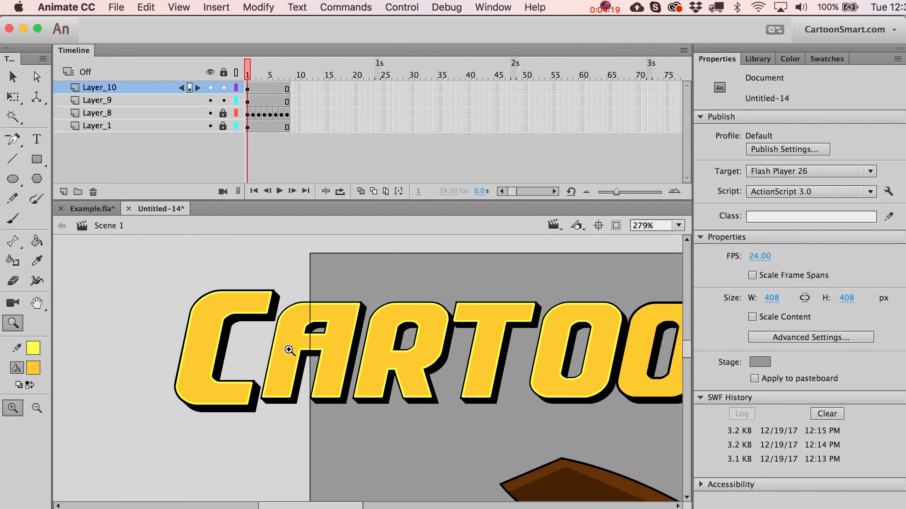
key("v")
scroll(69, 275, "right", 3)
left_click(12, 262)
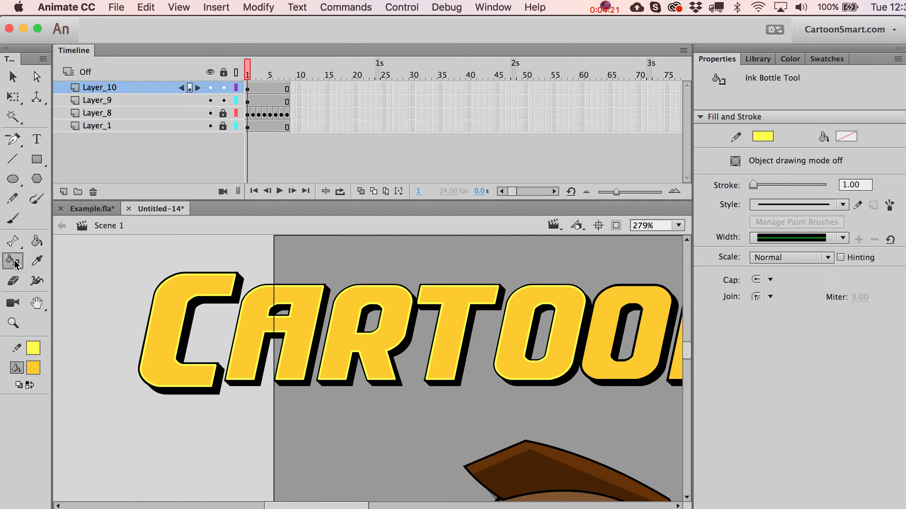
left_click(602, 321)
scroll(603, 322, "right", 3)
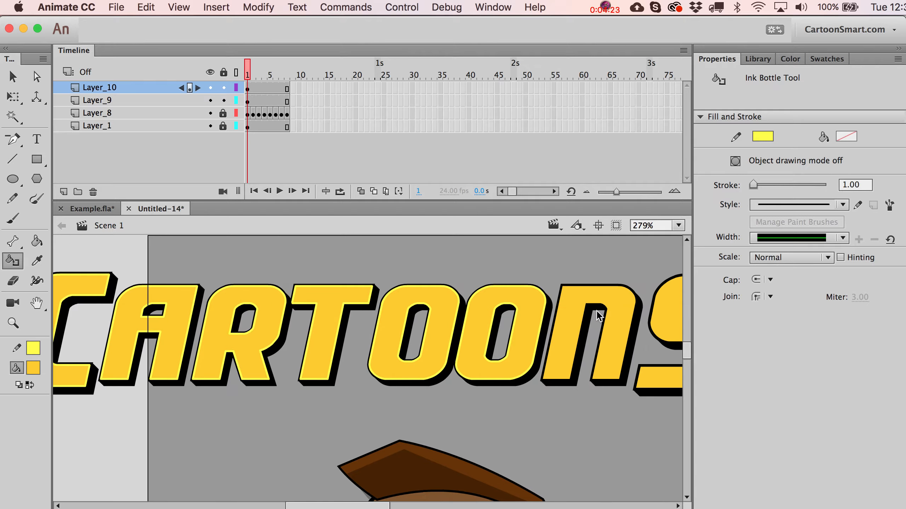
left_click(578, 310)
scroll(578, 310, "right", 3)
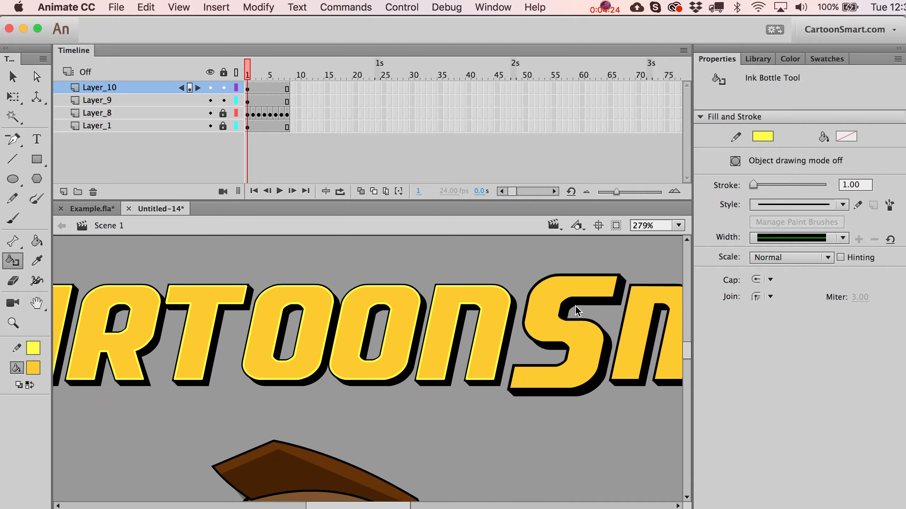
Outline the yellow fills of the S, M, A, R and T in Smart with the same bright yellow stroke
left_click(547, 314)
scroll(551, 317, "right", 5)
left_click(371, 321)
left_click(373, 323)
left_click(487, 329)
left_click(606, 320)
key("super+1")
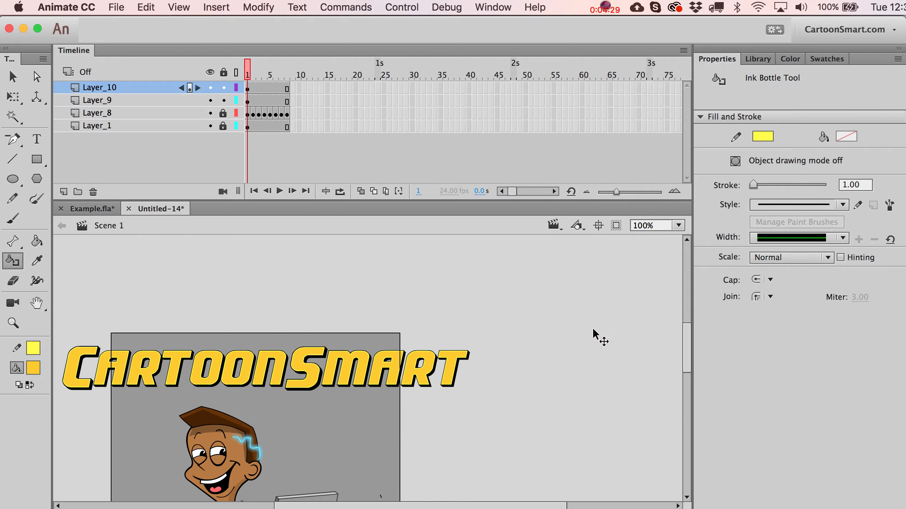
key("v")
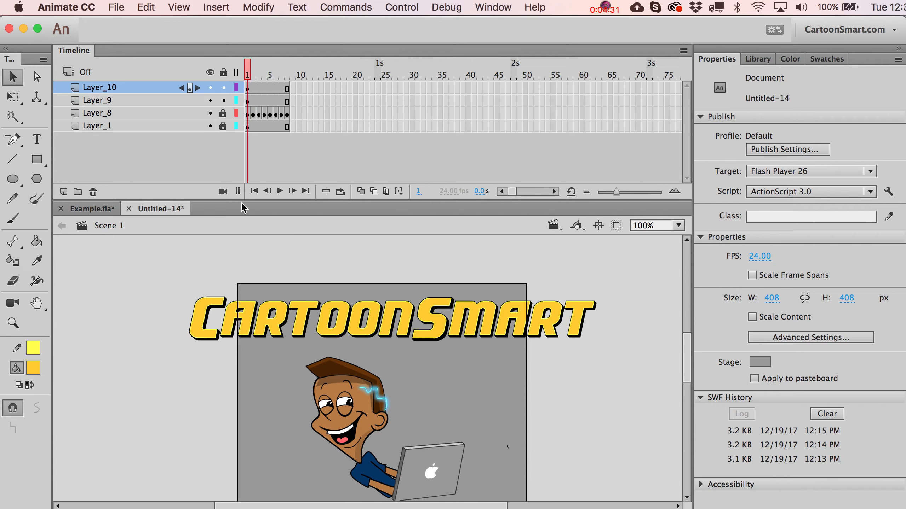
Expand the fill of the black title outlines on Layer_9 by a distance of 1 px
left_click(247, 101)
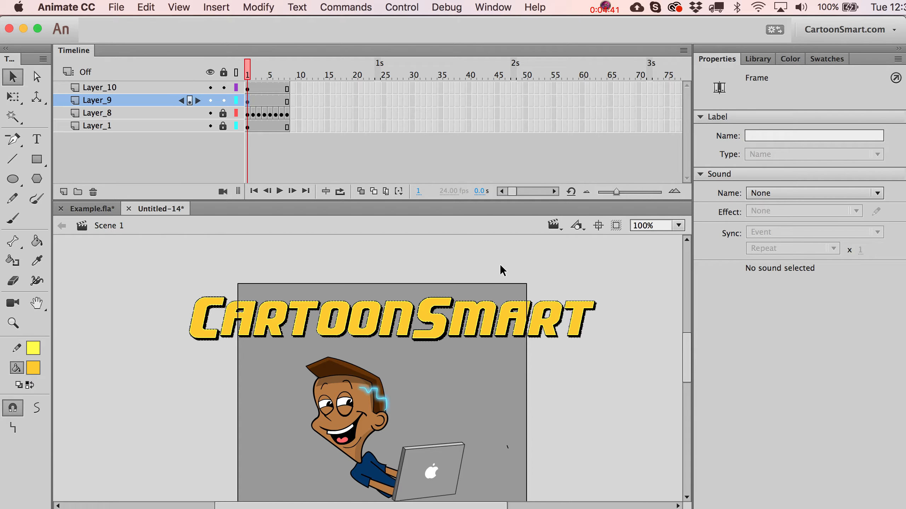
left_click(263, 8)
mouse_move(292, 109)
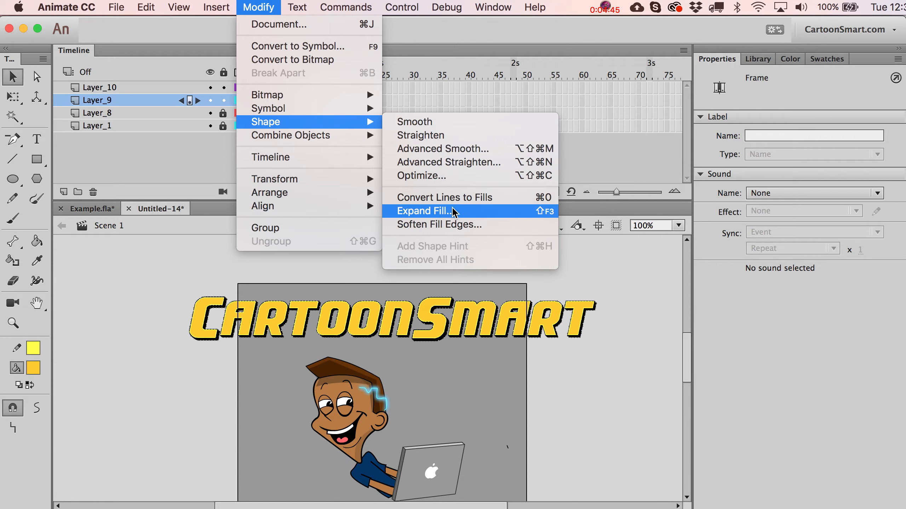
left_click(424, 212)
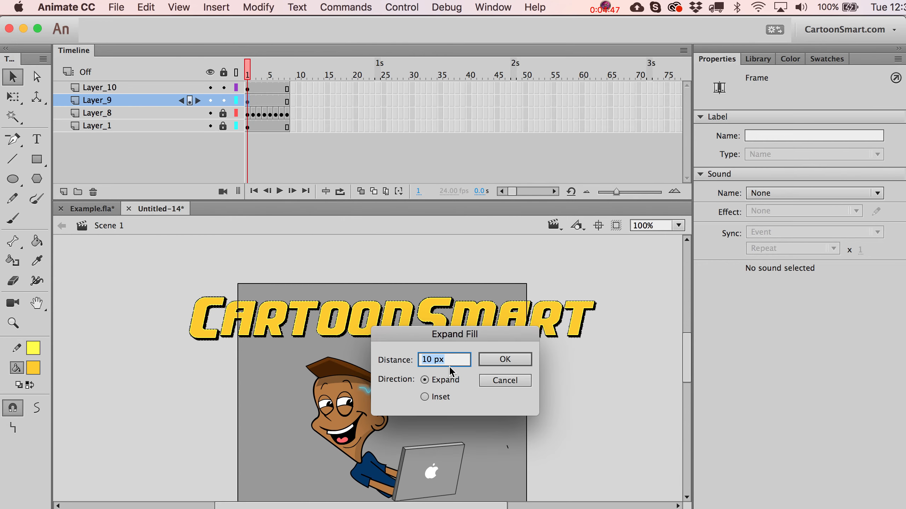
type("1")
left_click(501, 359)
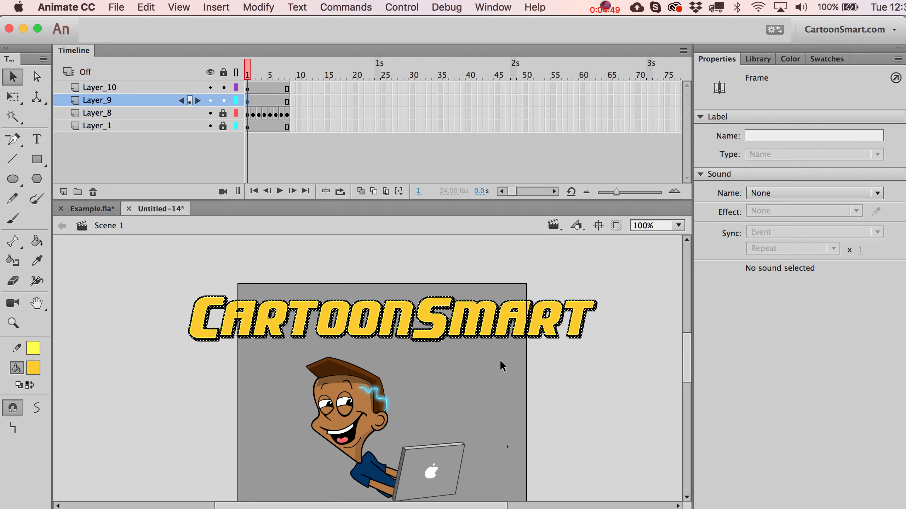
left_click(500, 359)
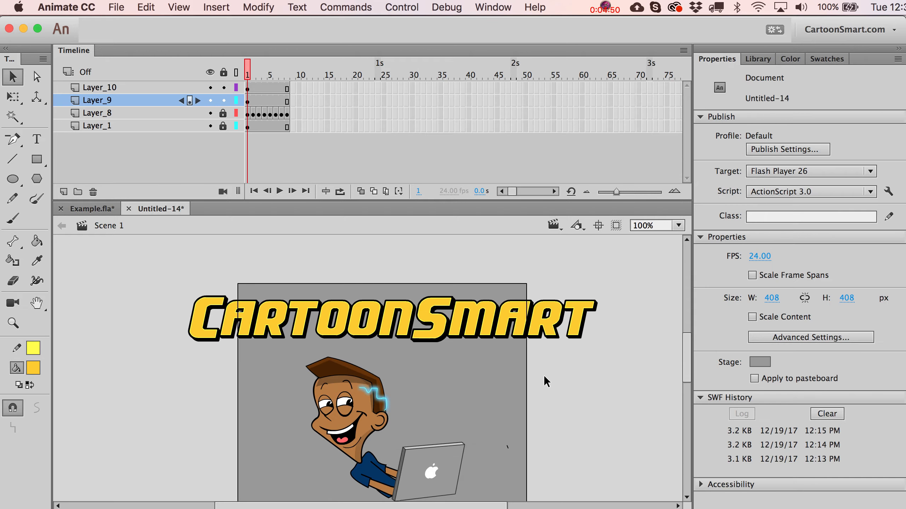
Try a pasted copy of the black outlines on Layer_9, nudged to X -65.05 and Y 20.70, and remove the copy
left_click(12, 323)
left_click_drag(168, 291, 603, 368)
key("v")
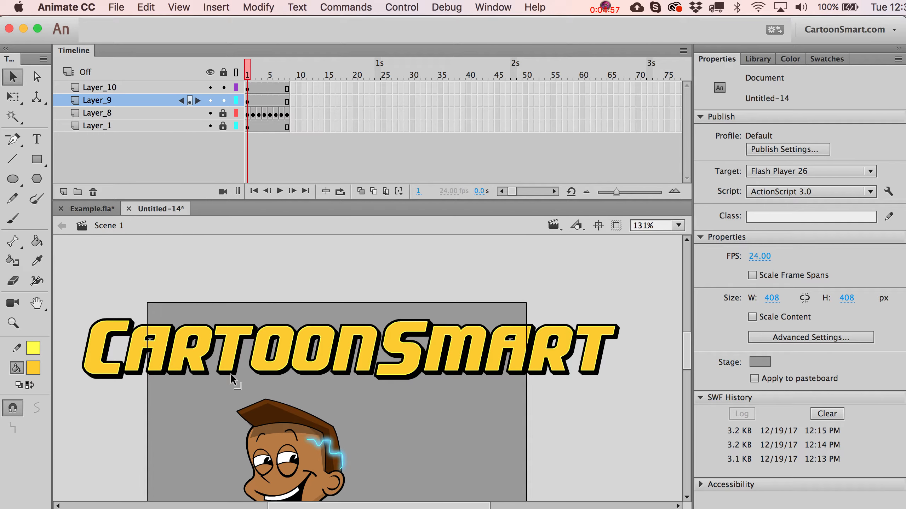
left_click(249, 102)
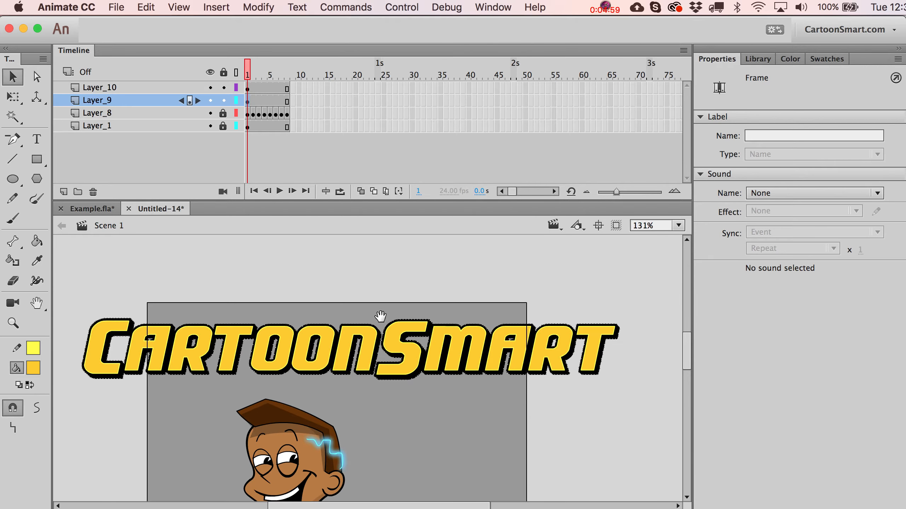
left_click_drag(380, 316, 382, 283)
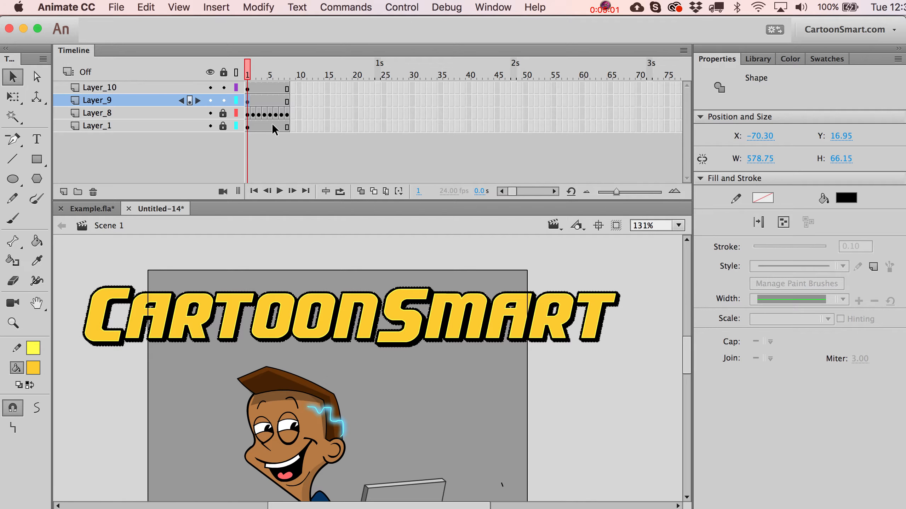
key("shift+Down")
key("shift+Down")
key("shift+Down")
key("shift+Right")
key("shift+Right")
key("shift+Up")
key("shift+Up")
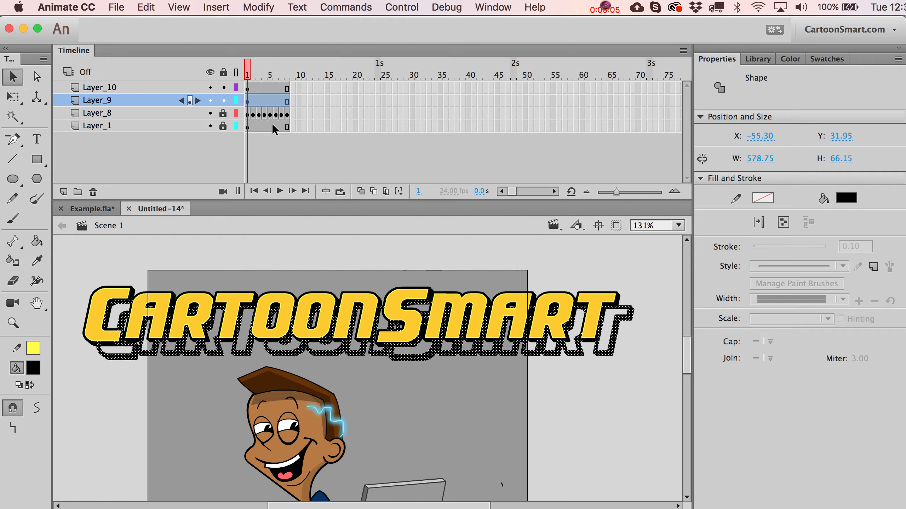
key("shift+Left")
key("shift+Left")
key("Right")
key("Right")
key("Right")
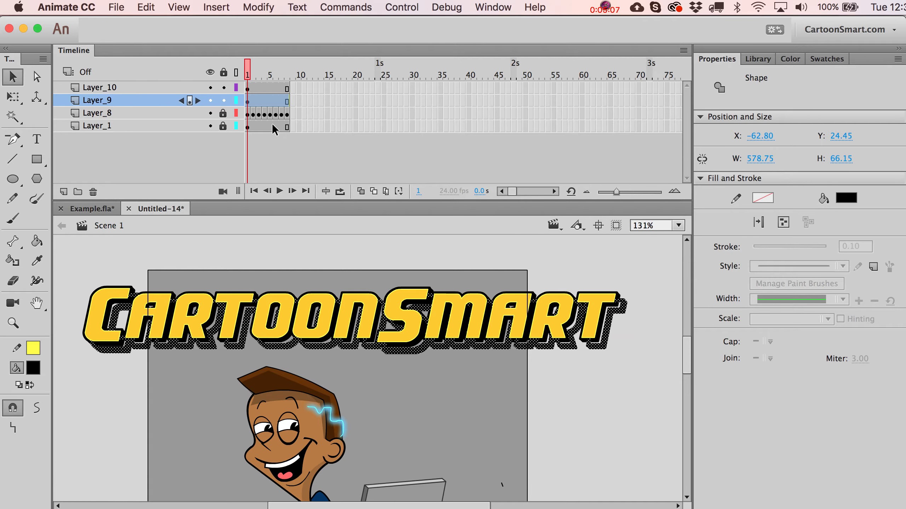
key("Up")
key("Up")
key("Up")
key("Up")
key("Right")
key("Right")
key("Right")
key("Right")
key("Up")
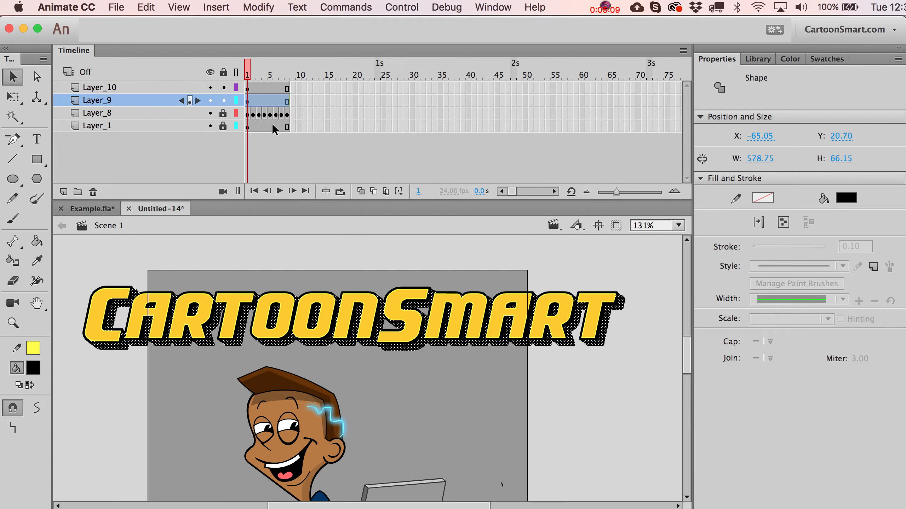
left_click(500, 440)
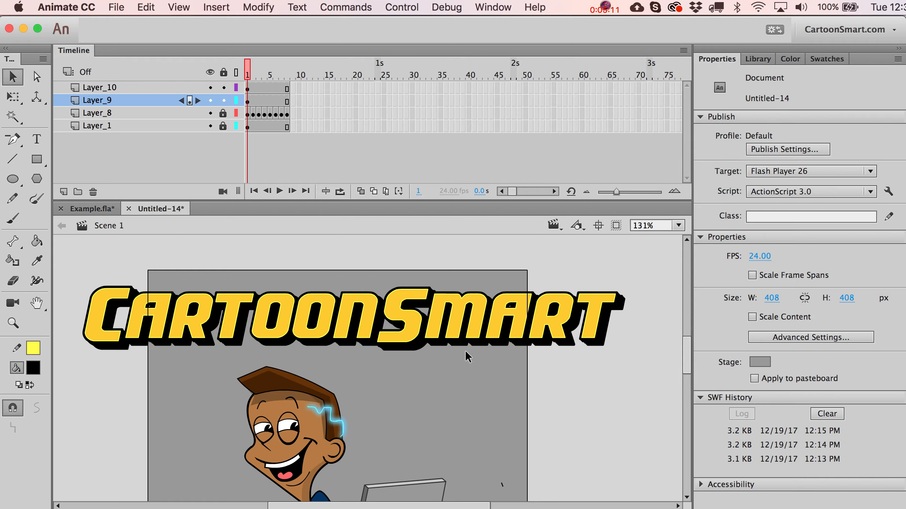
left_click(341, 353)
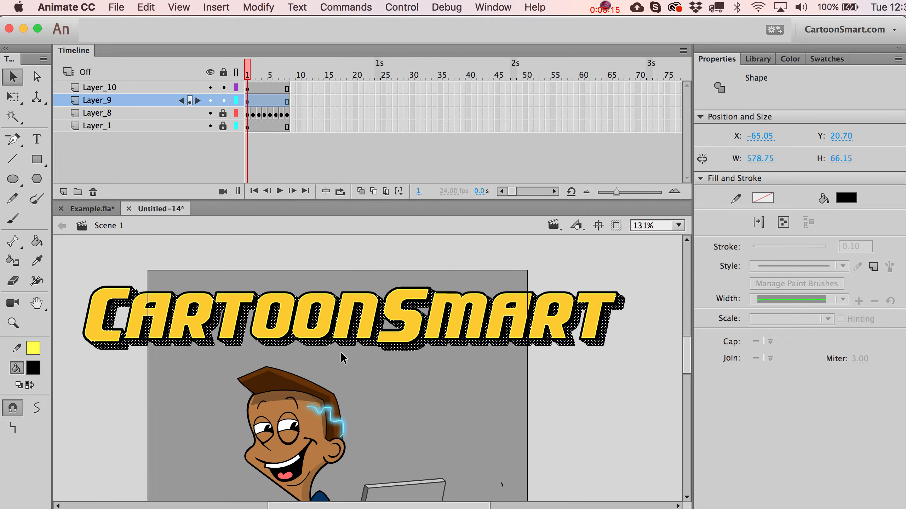
left_click(340, 353)
Convert the black outlines on Layer_9 into a movie clip symbol named "backing of text"
left_click(248, 101)
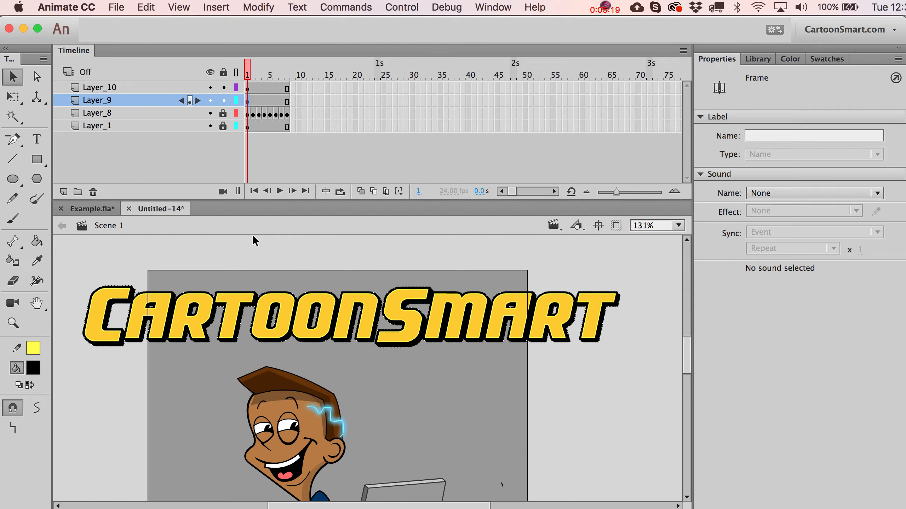
key("F8")
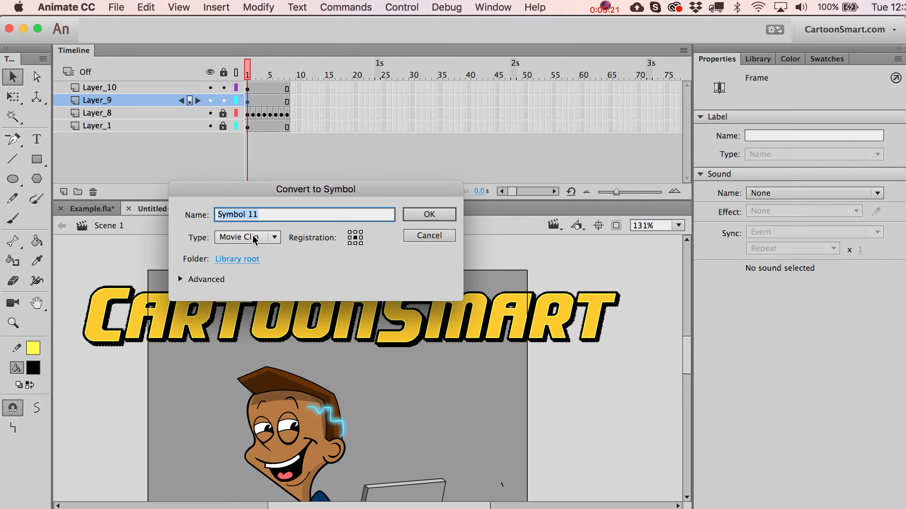
type("backing")
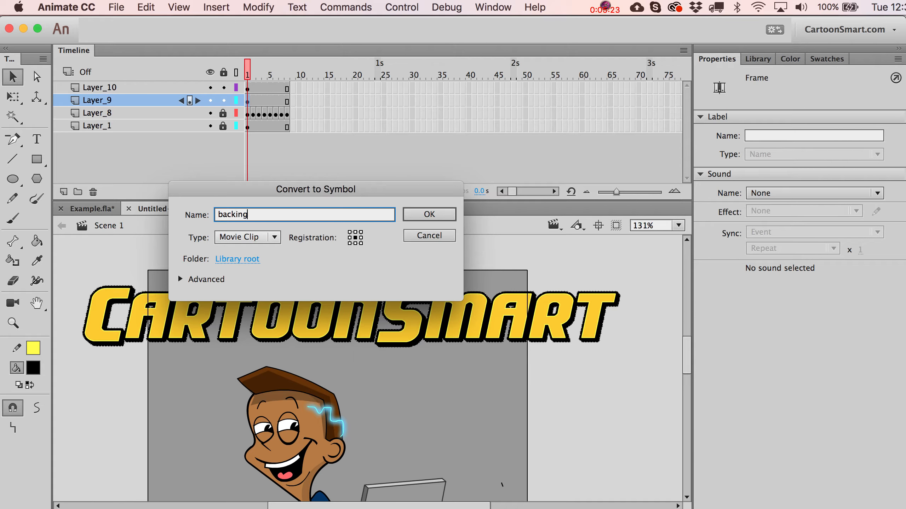
type(" of text")
key("Return")
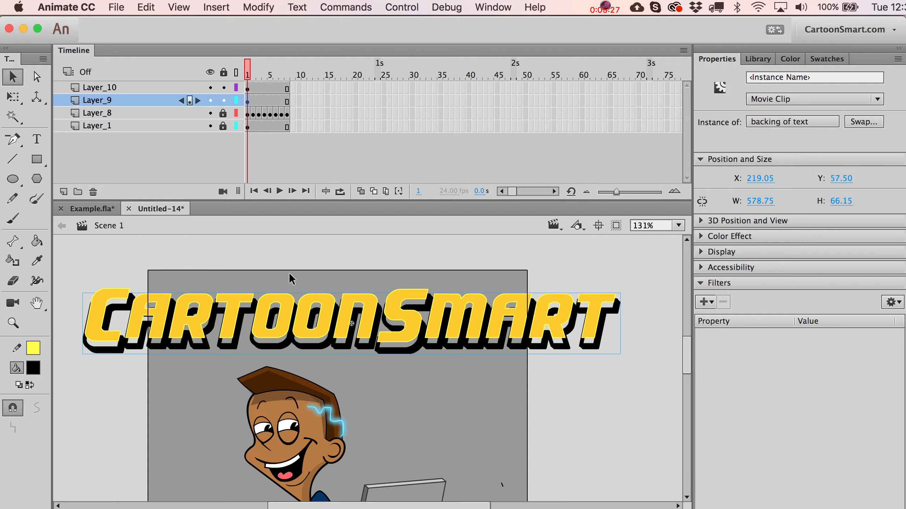
Paste a second instance of the backing symbol in place on Layer_9 and nudge it to X 222.05 and Y 53.00
left_click(289, 272)
key("super+shift+v")
key("Down")
key("Down")
key("Down")
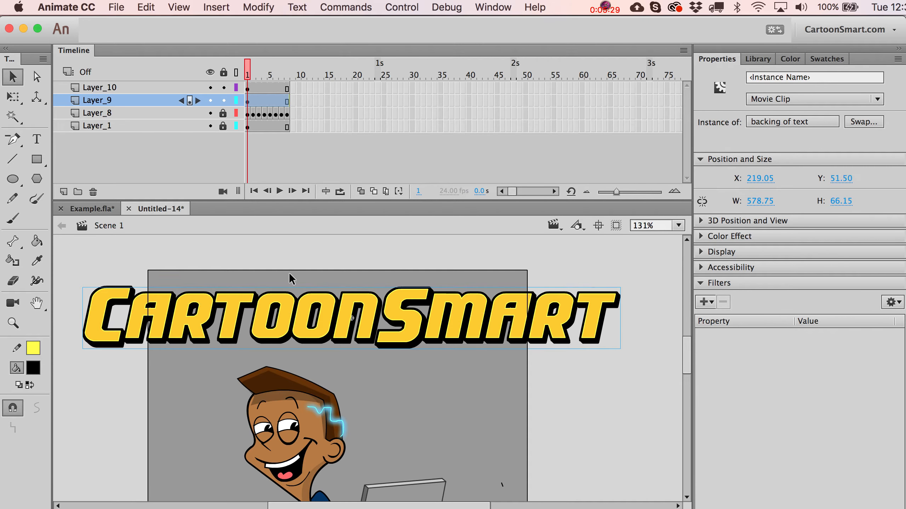
key("Right")
key("Right")
key("Right")
key("Right")
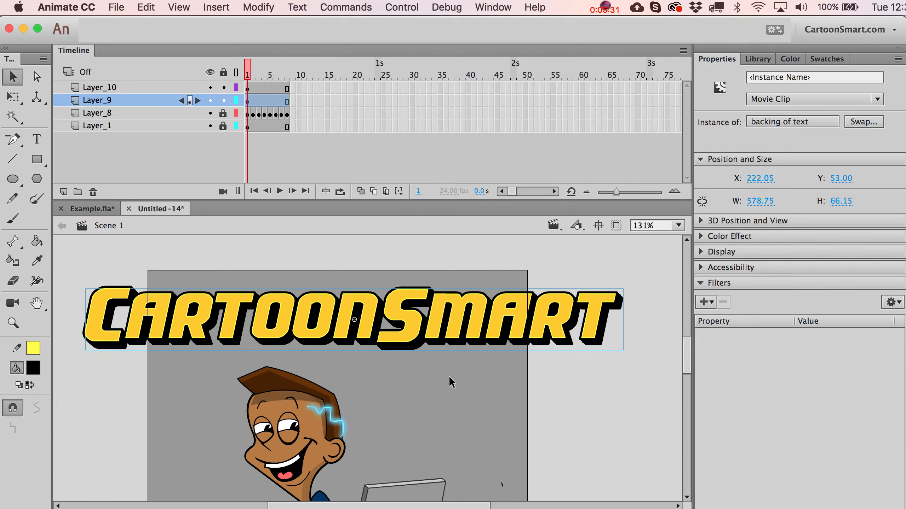
Try moving the offset backing instance well below the yellow letters and undo the move
left_click(435, 383)
left_click(415, 343)
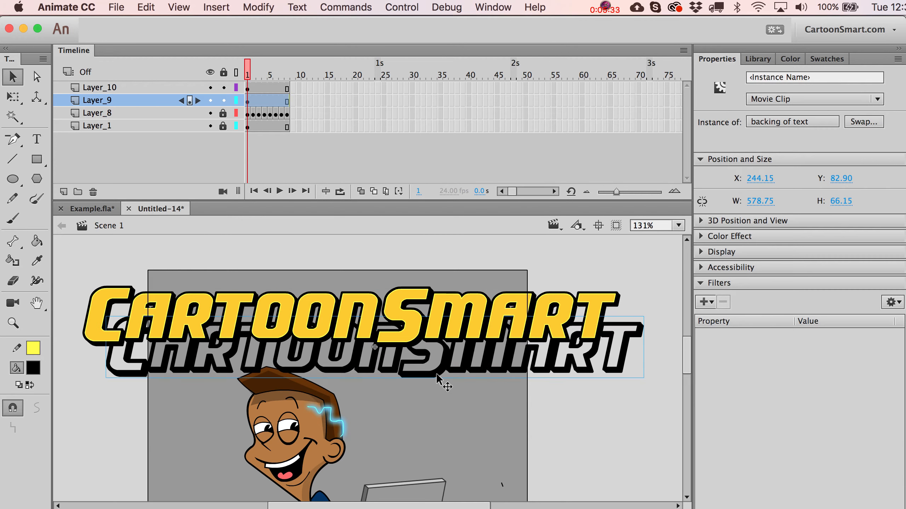
left_click_drag(416, 350, 451, 390)
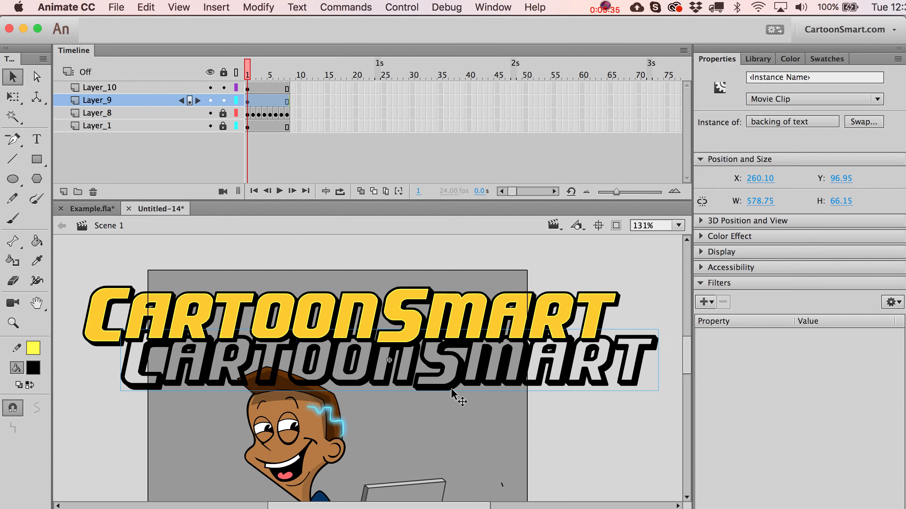
key("cmd+z")
left_click(457, 391)
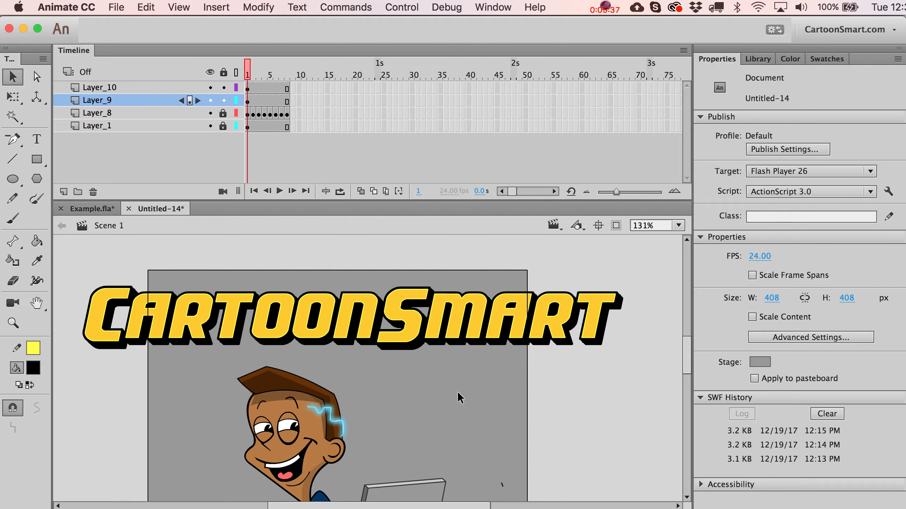
Check the backing instances on Layer_9 by selecting the layer's first frame
left_click_drag(442, 386, 481, 392)
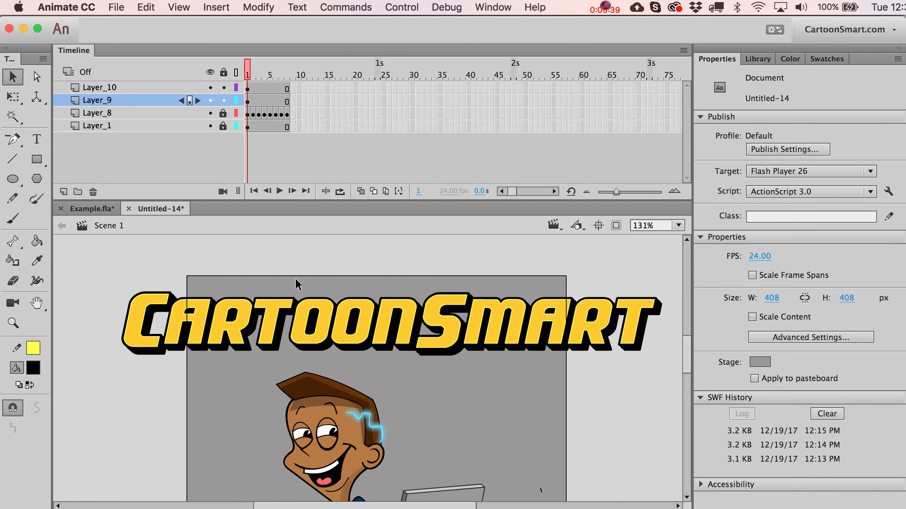
left_click(248, 101)
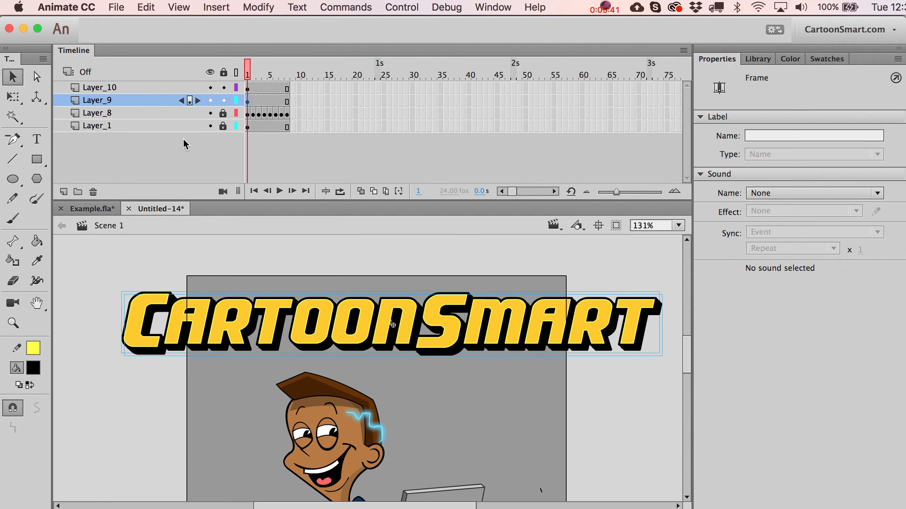
left_click(213, 317)
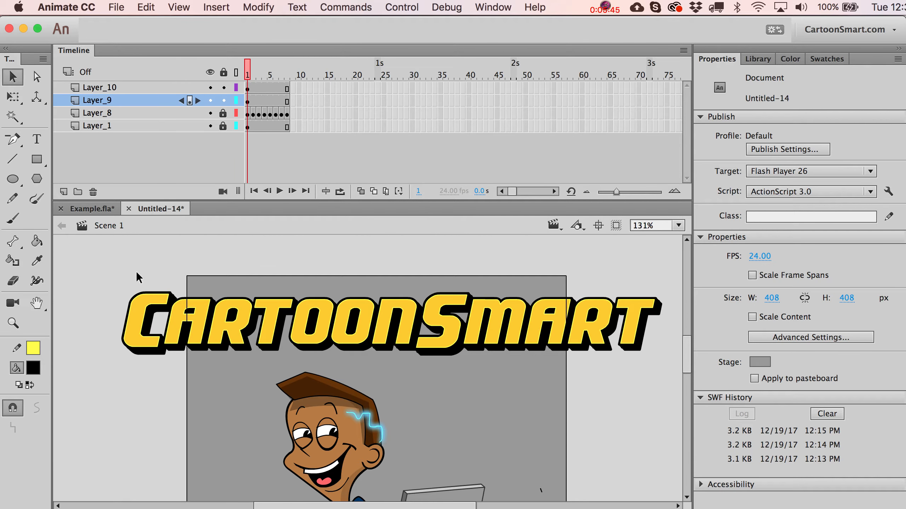
Select the upper half of the title's yellow fills on Layer_10 and recolour it light yellow #FFFF66
scroll(243, 279, "down", 1)
left_click_drag(102, 270, 678, 320)
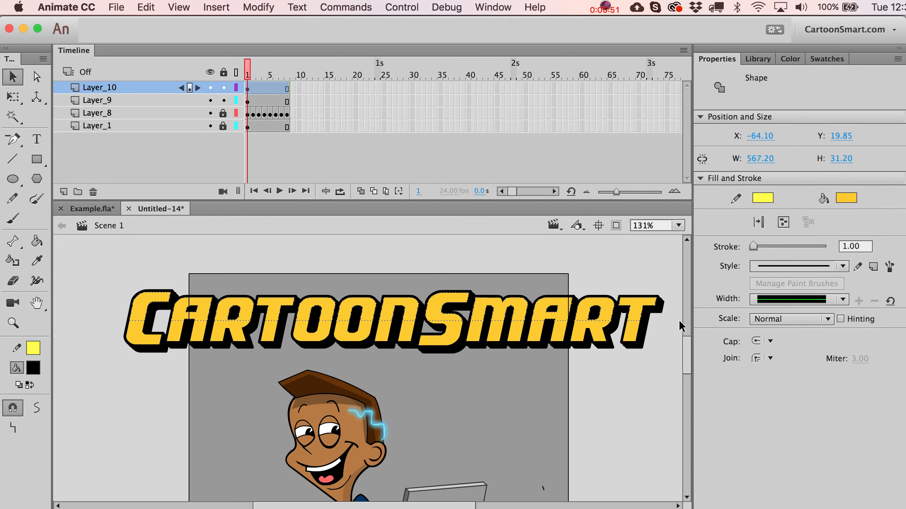
left_click(37, 369)
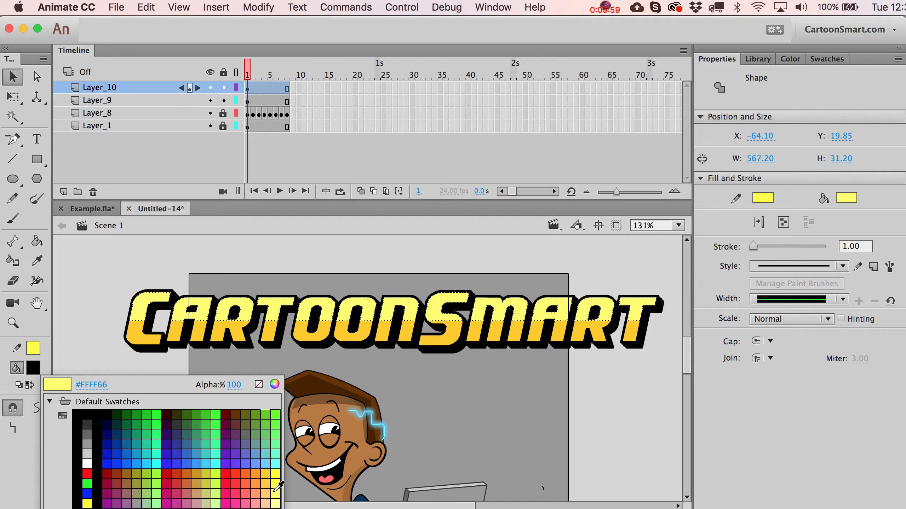
left_click(274, 490)
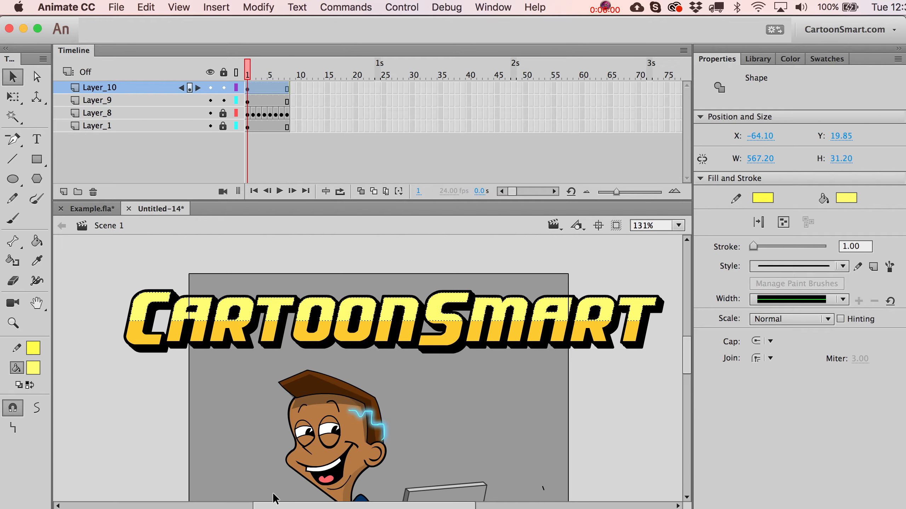
left_click(187, 378)
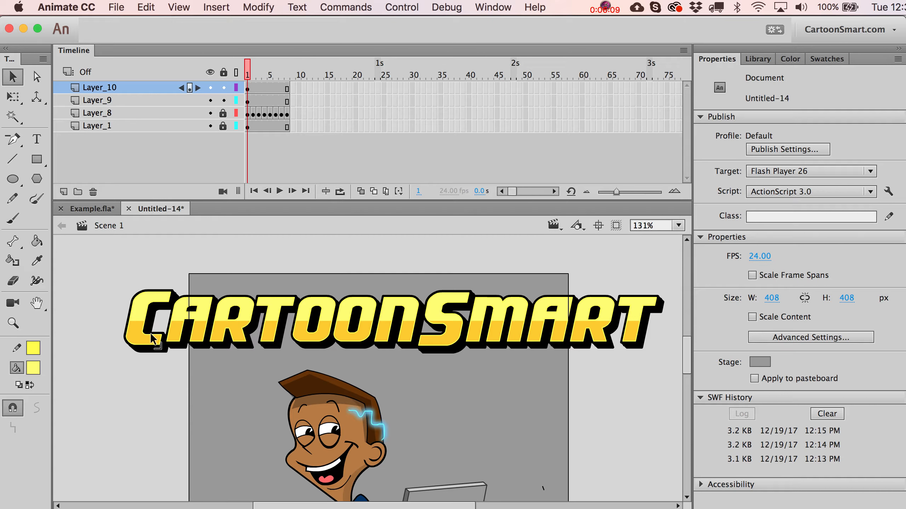
Examine the yellow strokes and two-tone fills of the title's first letters up close
left_click_drag(97, 281, 613, 252)
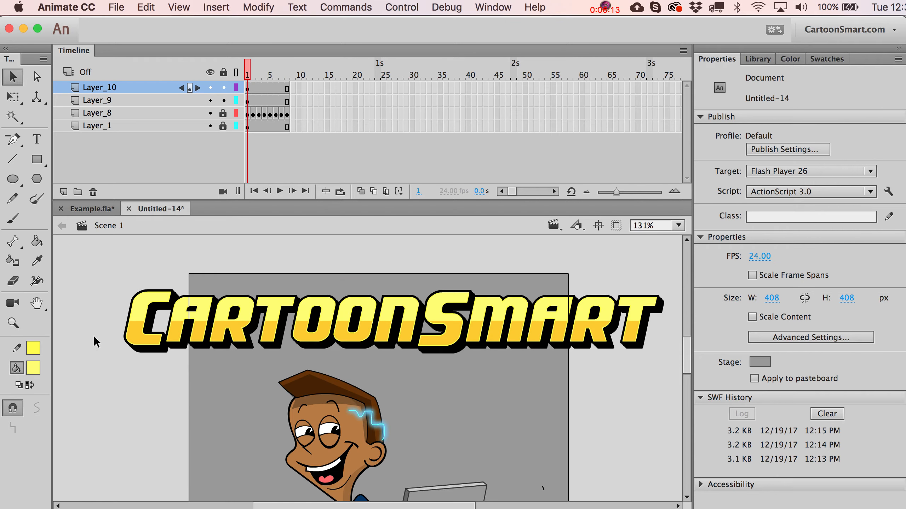
left_click(14, 322)
left_click(214, 310)
key("v")
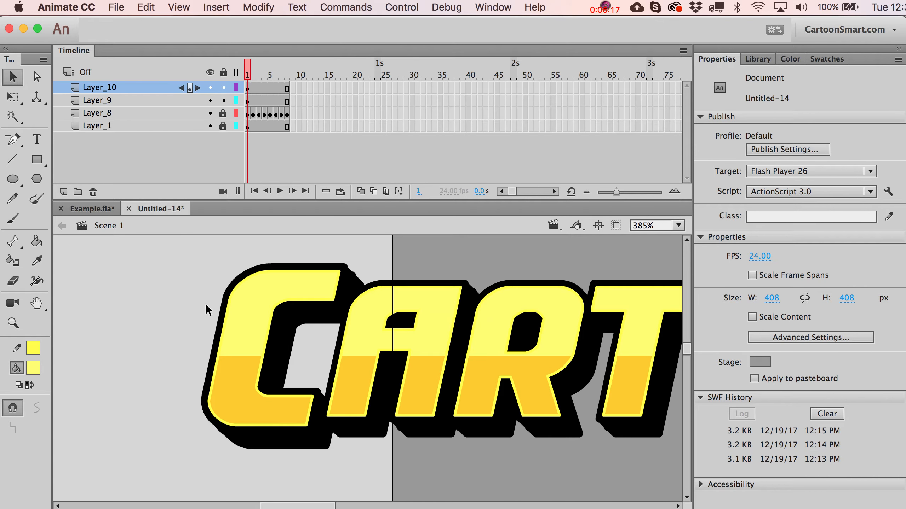
left_click(12, 322)
left_click_drag(145, 263, 398, 396)
key("v")
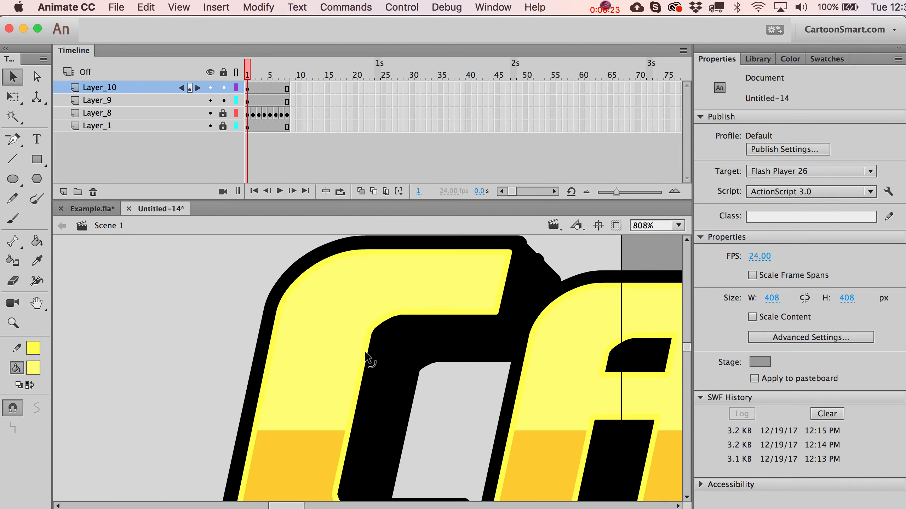
double_click(367, 364)
left_click(221, 339)
key("super+1")
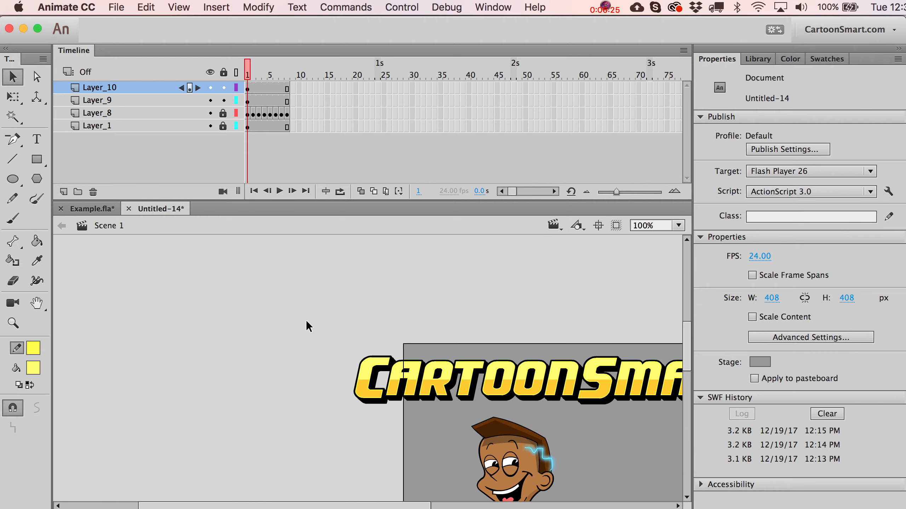
Try recolouring the strokes on the upper half of the title's letters red and undo the change
key("space")
left_click_drag(463, 415, 301, 402)
left_click_drag(167, 333, 616, 355)
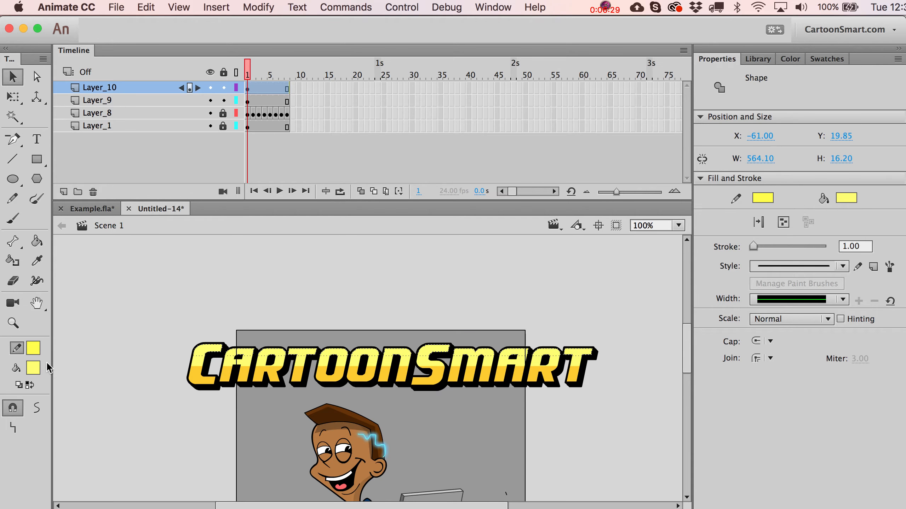
left_click(31, 347)
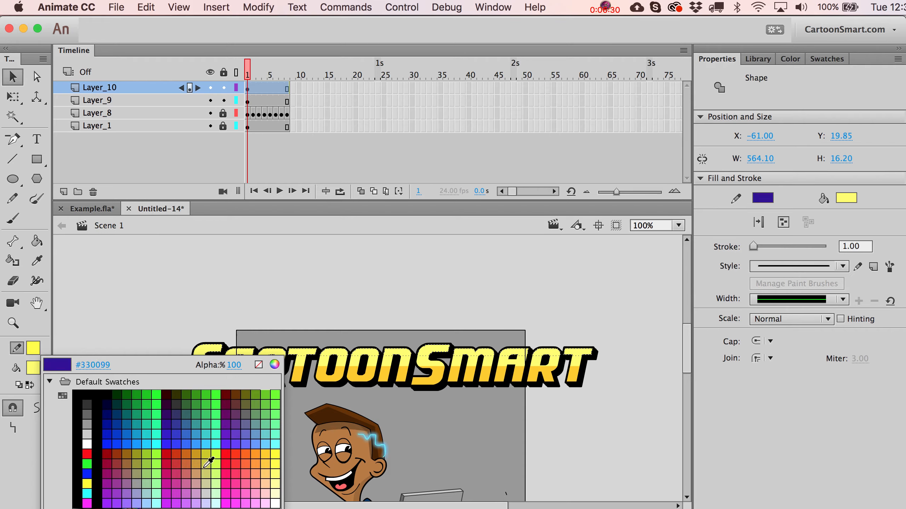
left_click(224, 450)
key("super+z")
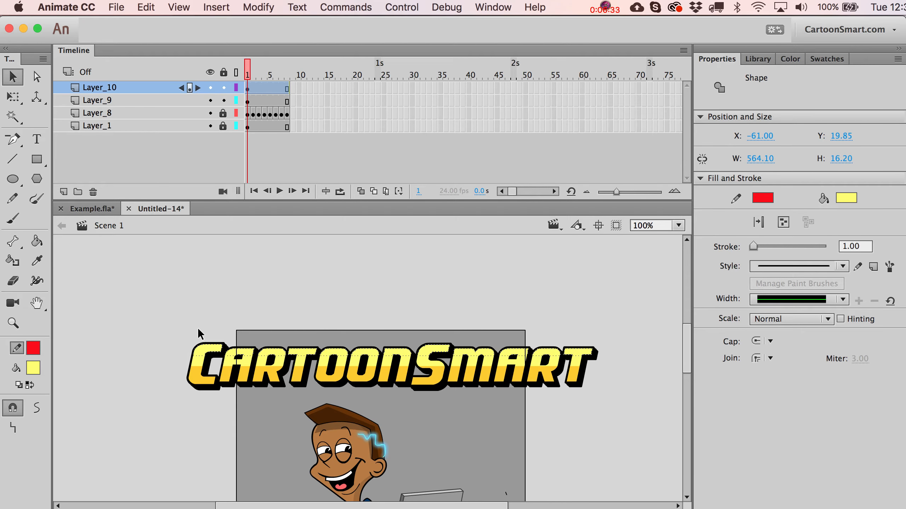
key("super+z")
Select the upper half of the title letters on Layer_10, recolour its strokes white, and inspect the white edging up close
mouse_move(156, 324)
left_mouse_down()
mouse_move(637, 364)
mouse_move(617, 356)
left_mouse_up()
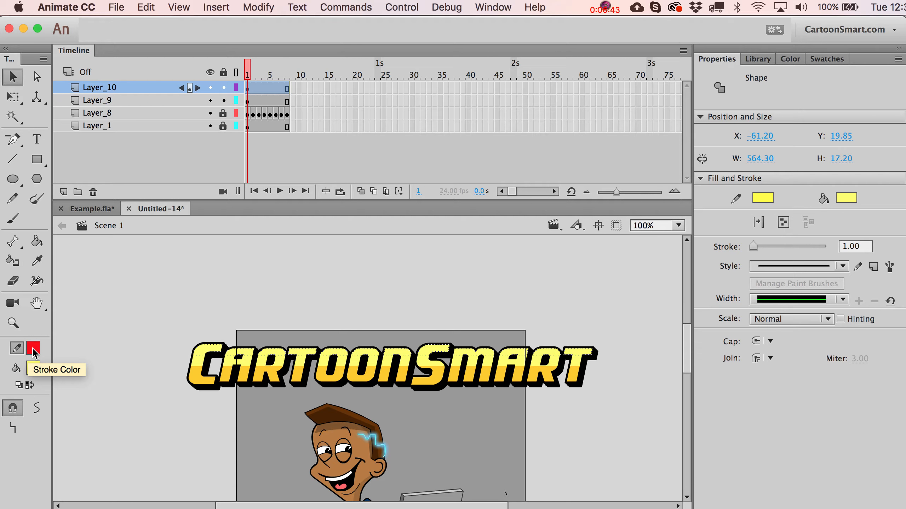
left_click(33, 350)
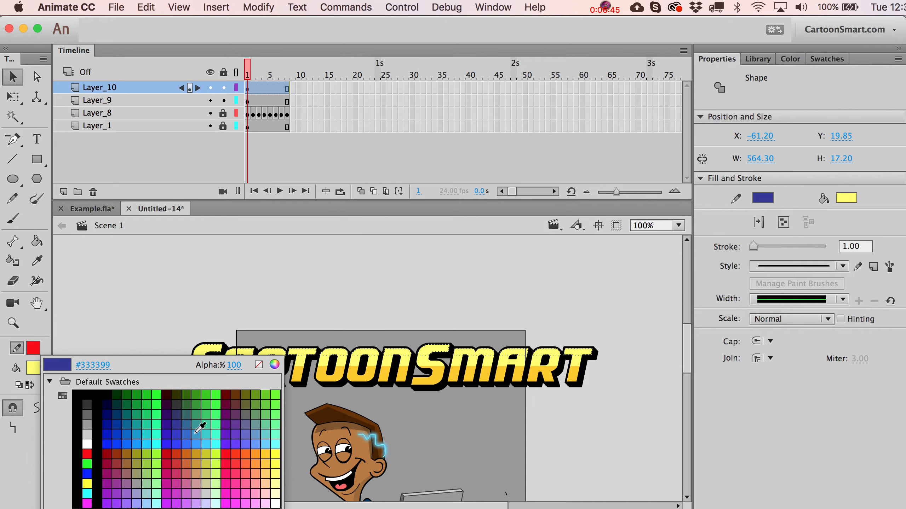
left_click(275, 503)
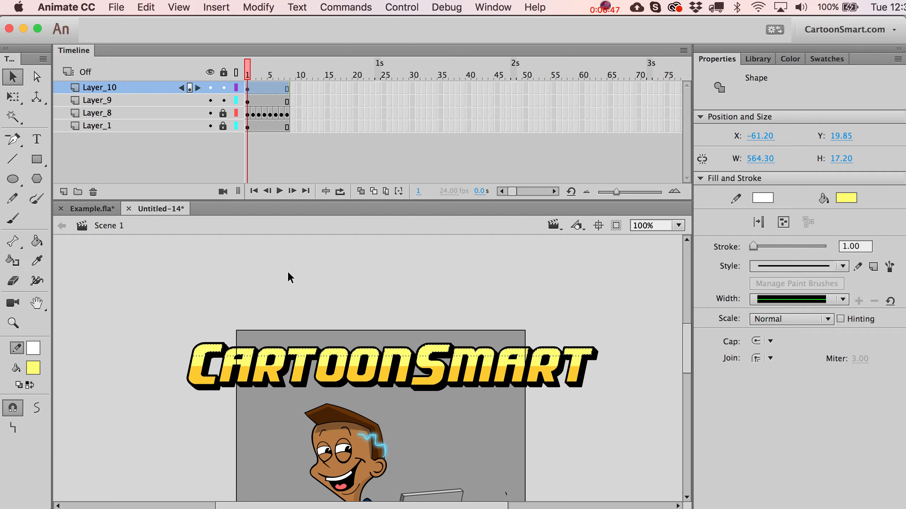
left_click(273, 279)
key("z")
left_click_drag(244, 319, 394, 388)
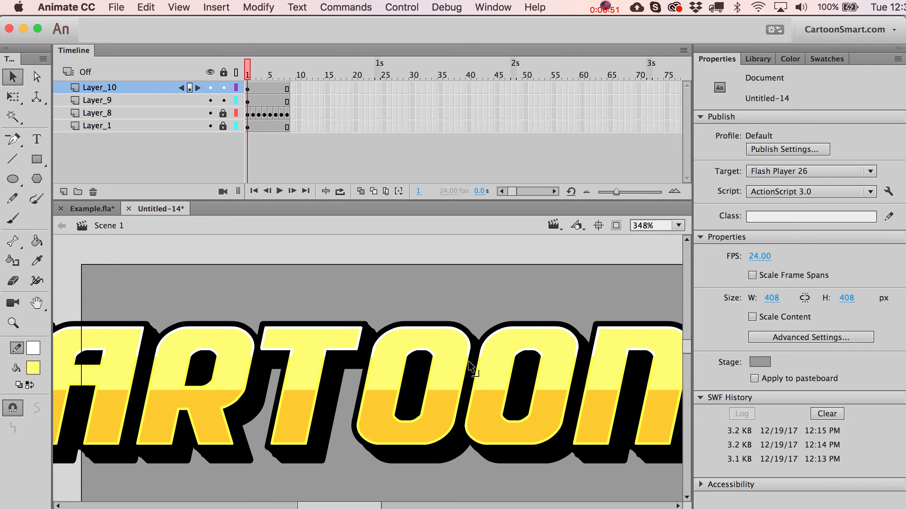
key("super+1")
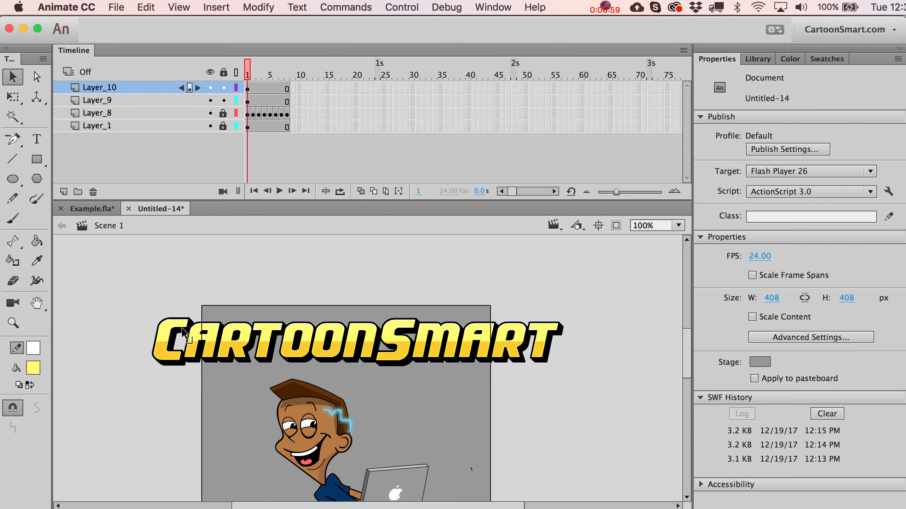
Select the darker yellow lower fills of all the title letters on Layer_10 and cut them
left_click(210, 346)
left_click(203, 393)
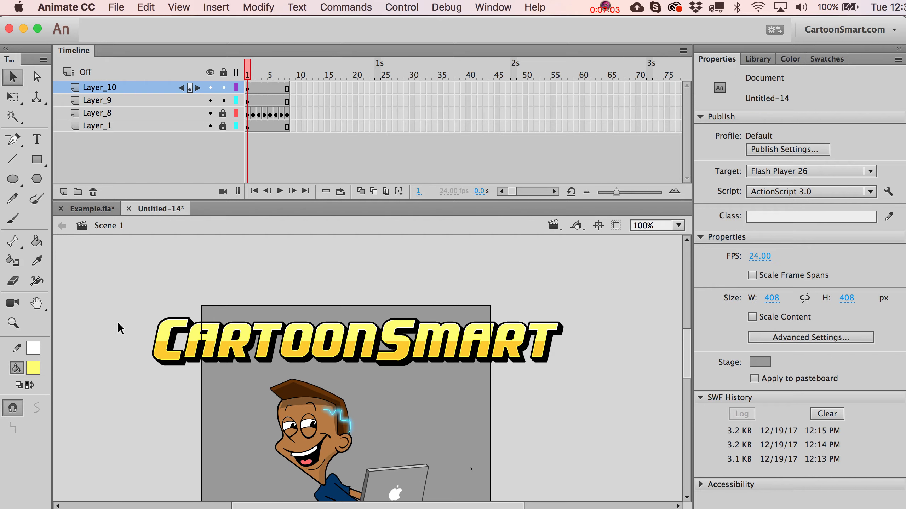
key("z")
left_click_drag(142, 304, 620, 410)
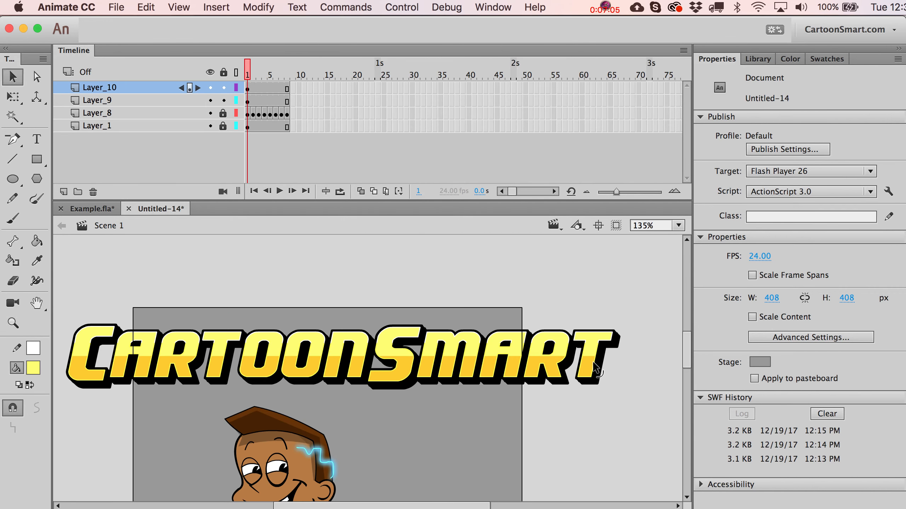
left_click(587, 363)
left_click(584, 370, "shift")
left_click(584, 370, "shift")
left_click(549, 367, "shift")
left_click(511, 365, "shift")
left_click(433, 366, "shift")
left_click(404, 364, "shift")
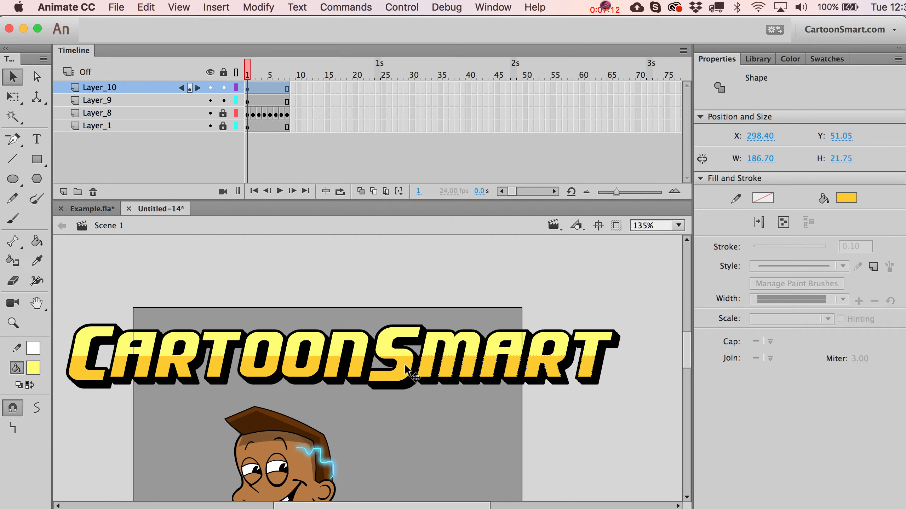
left_click(354, 364, "shift")
left_click(338, 368, "shift")
left_click(272, 373, "shift")
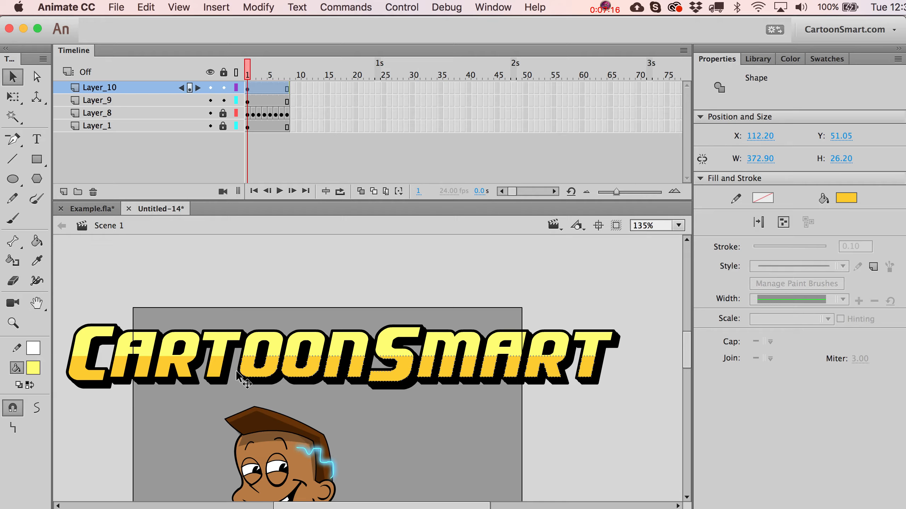
left_click(217, 366, "shift")
left_click(143, 362, "shift")
left_click(130, 372, "shift")
left_click(78, 367, "shift")
key("Delete")
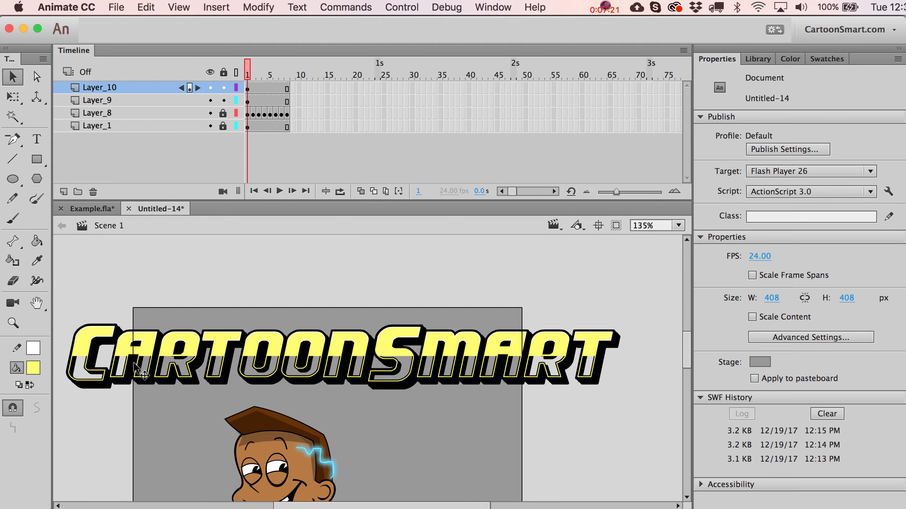
Add a new layer directly above Layer_9 and paste the cut lower fills in place on it
left_click_drag(133, 363, 171, 353)
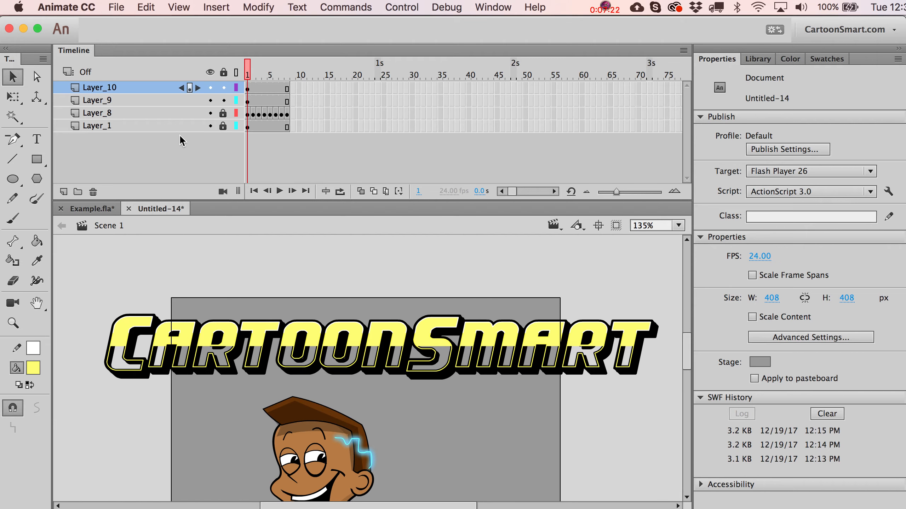
left_click(107, 100)
left_click(64, 193)
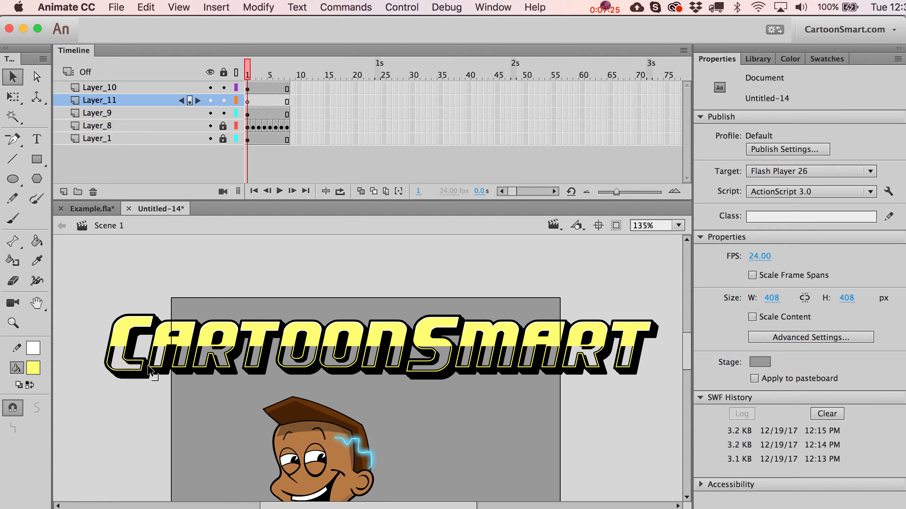
key("super+shift+v")
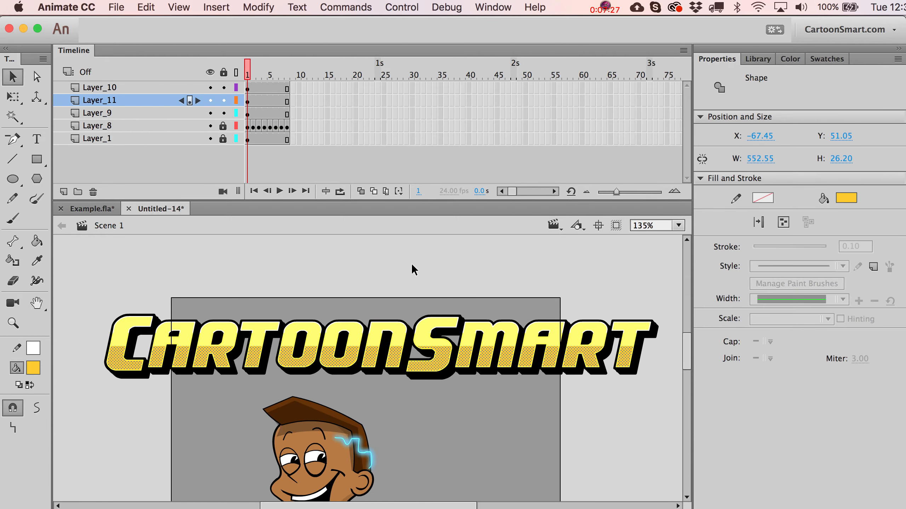
left_click(411, 263)
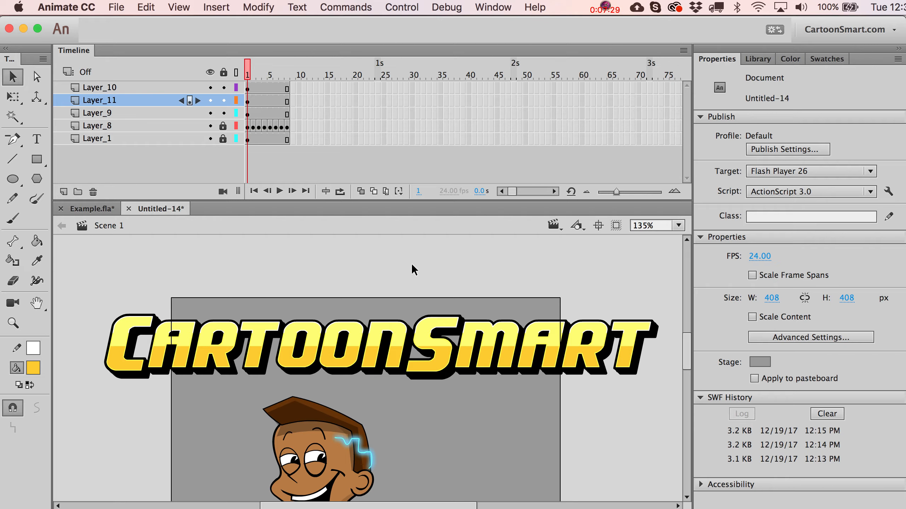
Try deleting the lower letter fills on Layer_11 and undo the deletion
left_click(248, 101)
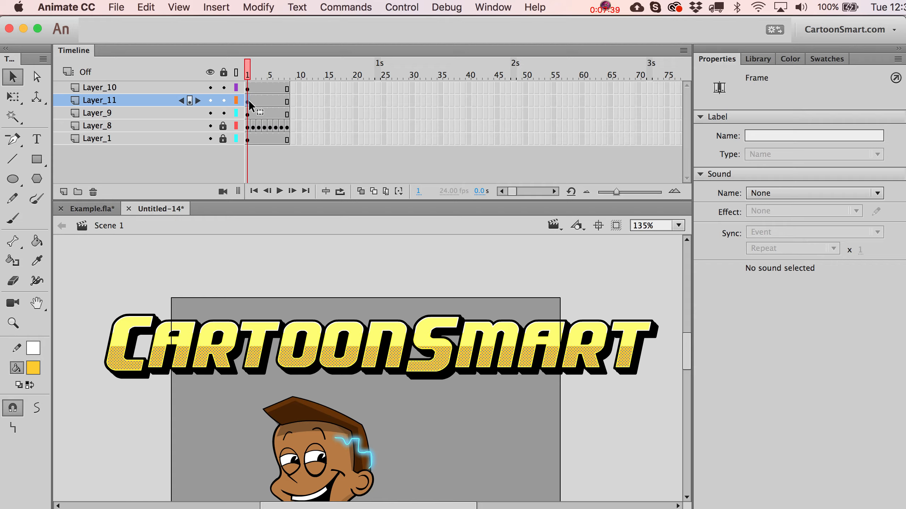
left_click(265, 149)
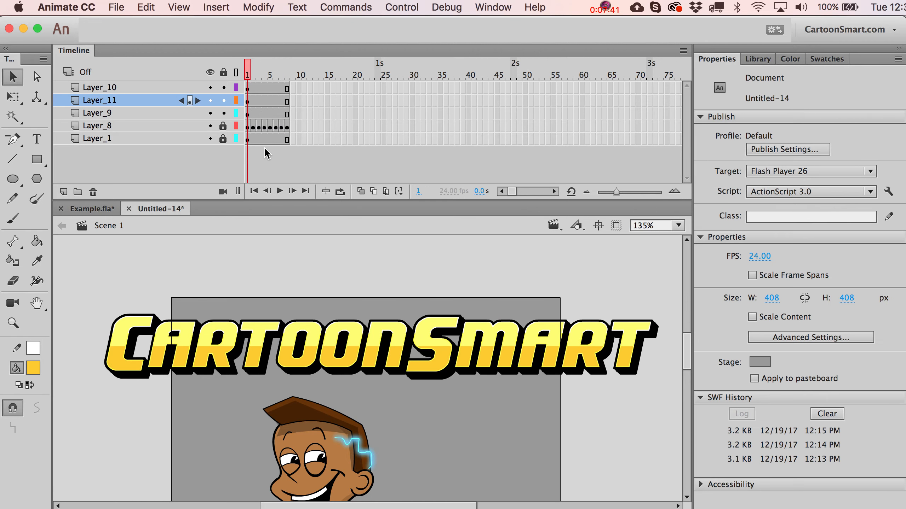
left_click(247, 102)
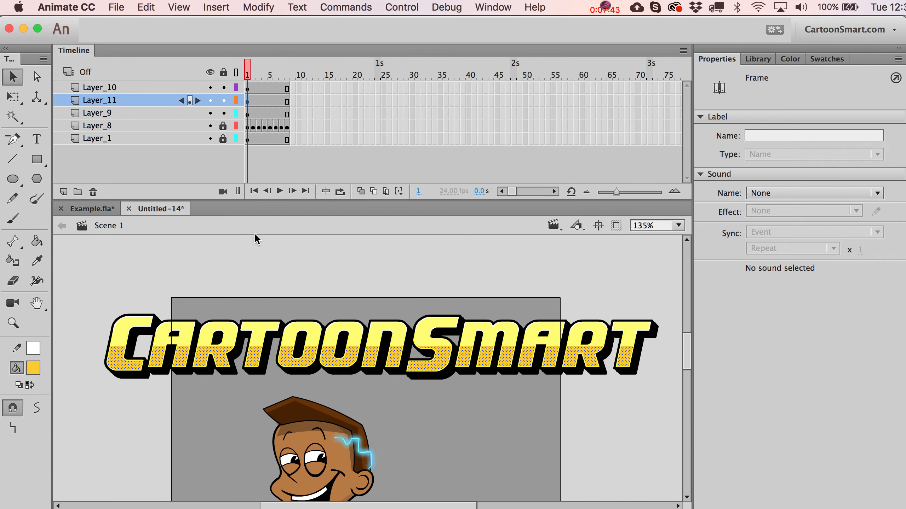
key("Delete")
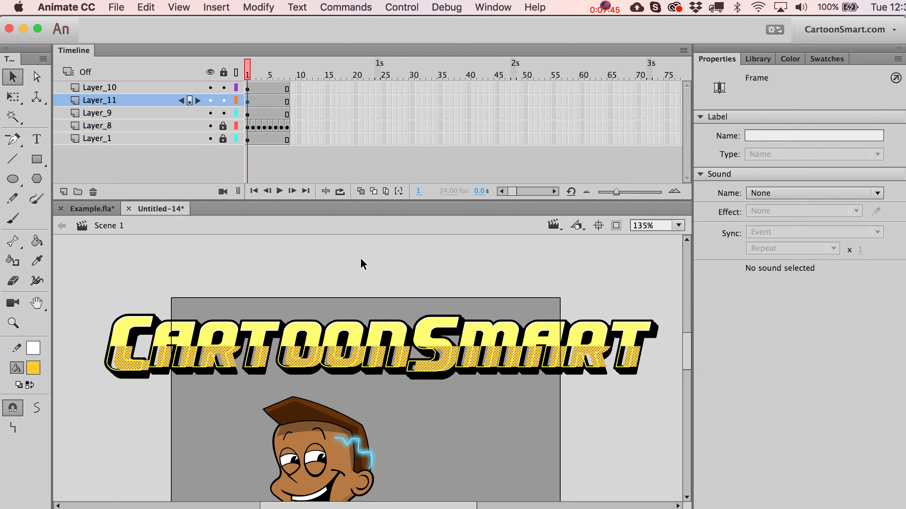
key("super+z")
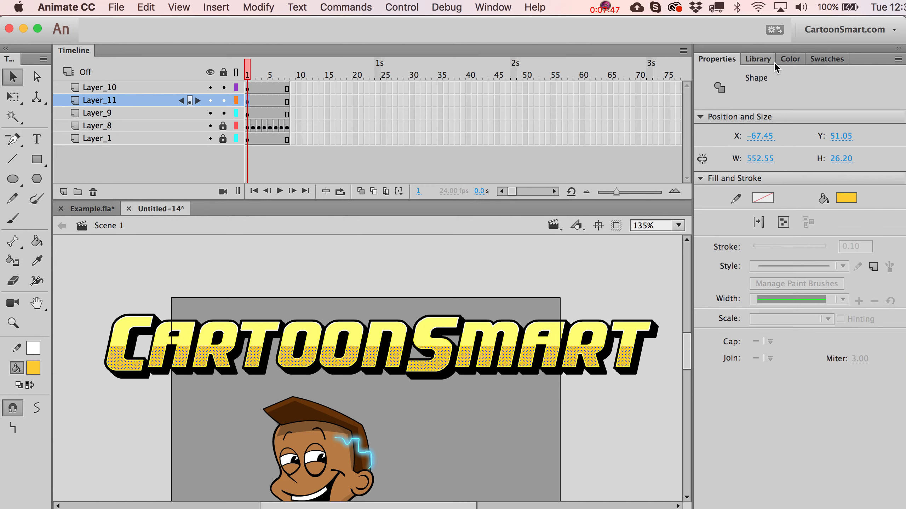
Change the lower fills to a linear gradient and reapply it with the Paint Bucket, Lock Fill off, across all the letters
left_click(790, 59)
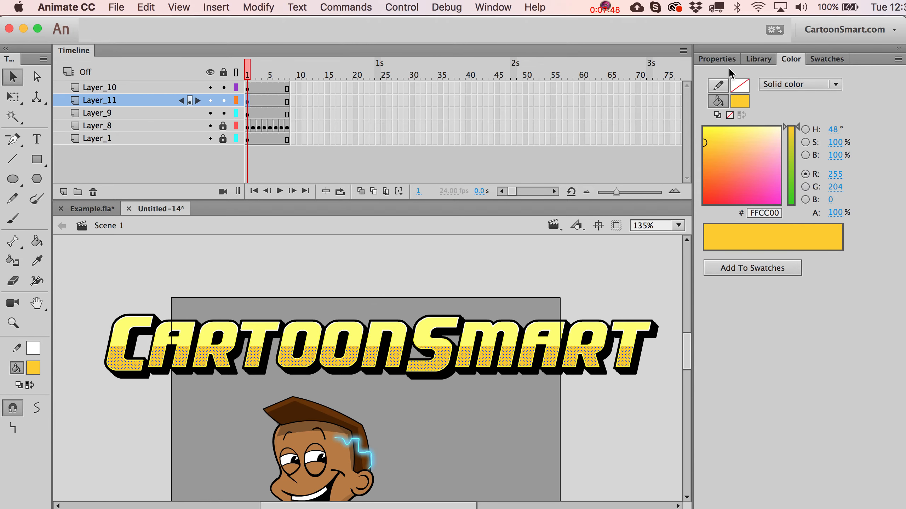
left_click(785, 85)
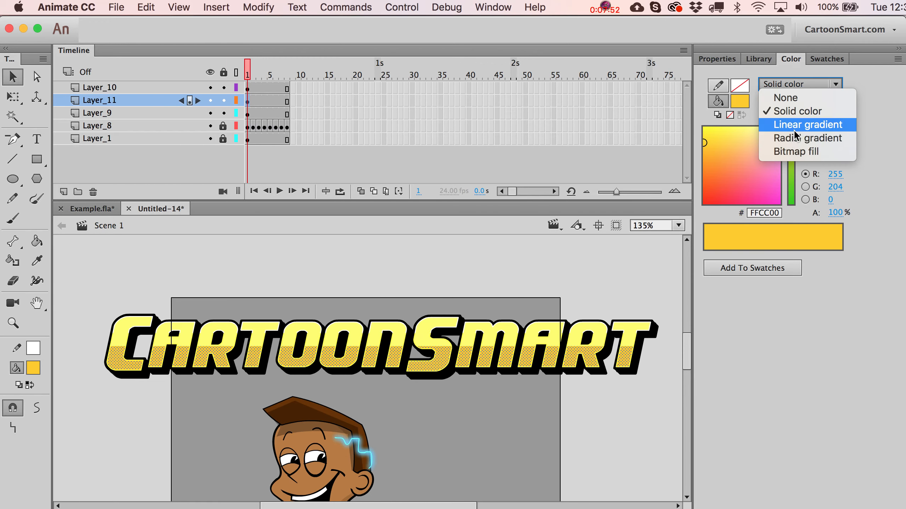
left_click(795, 125)
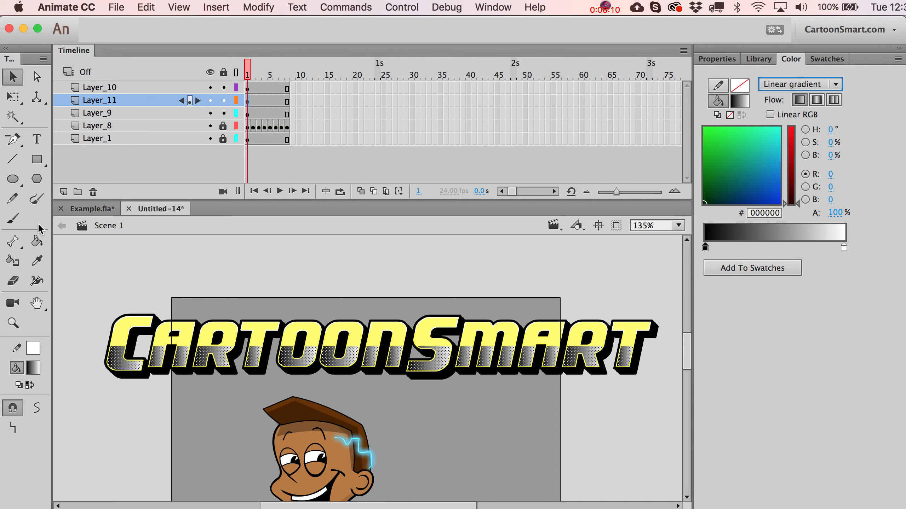
left_click(37, 242)
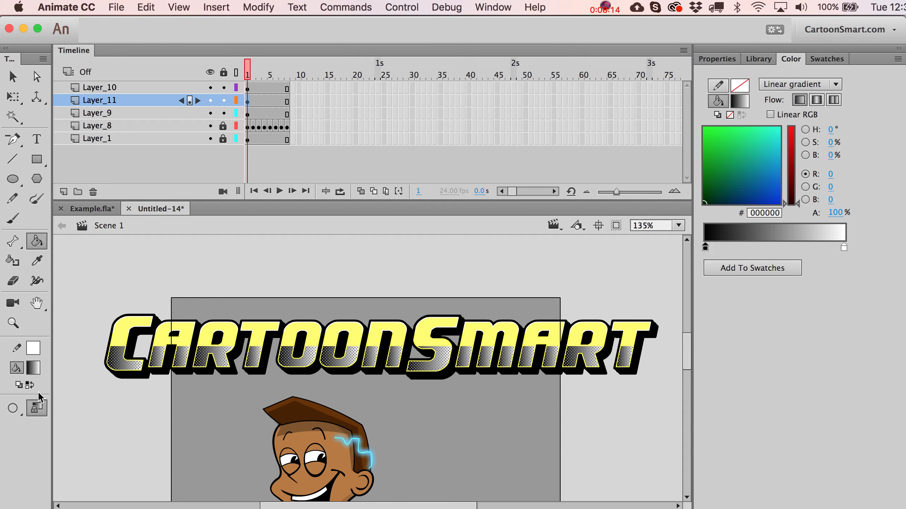
left_click(37, 408)
left_click(123, 370)
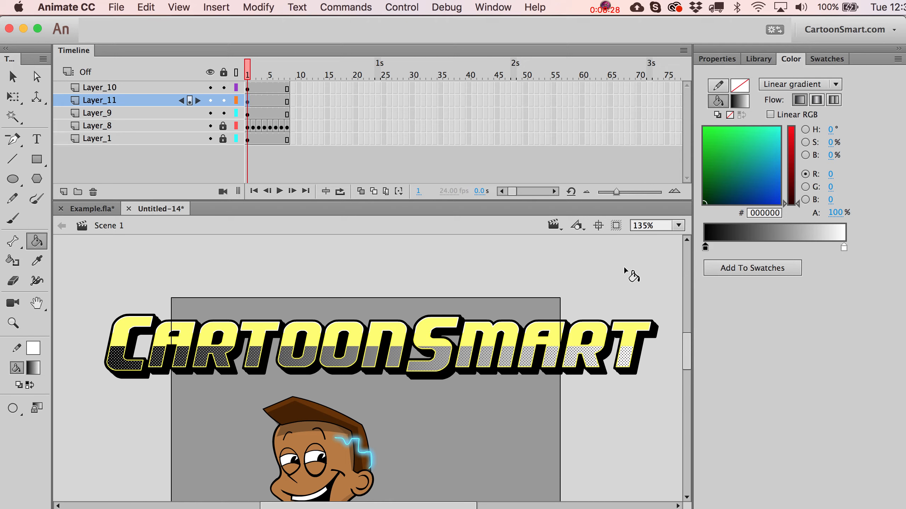
Set the linear gradient's start colour to red-orange #FF3300 and its end colour to golden yellow #FFCC00
double_click(704, 247)
left_click(902, 351)
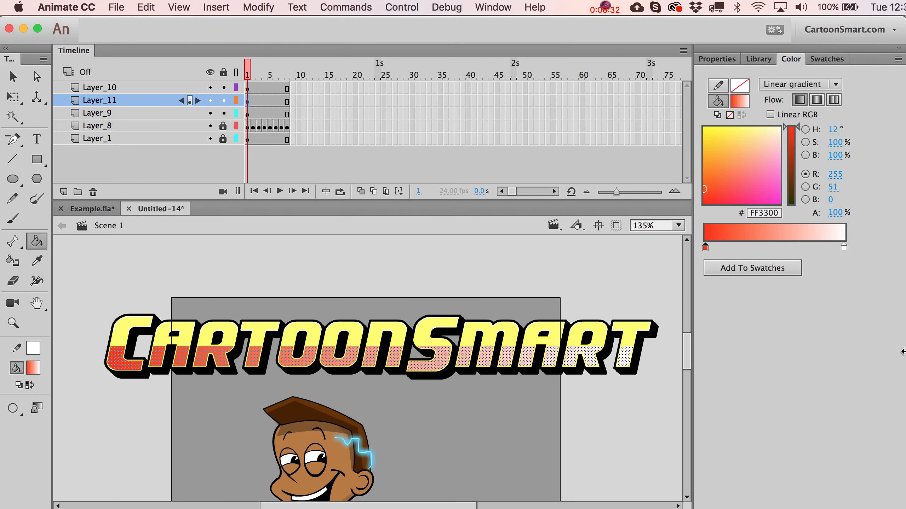
double_click(843, 247)
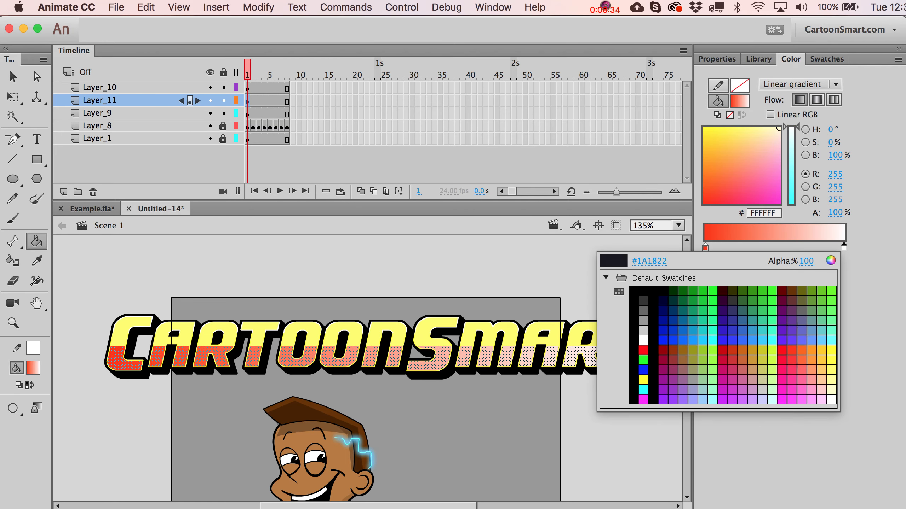
left_click(825, 350)
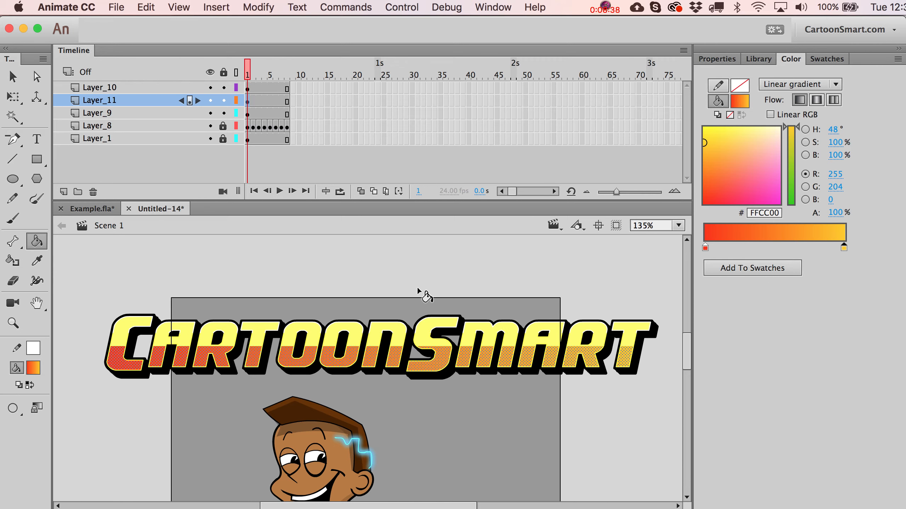
Rotate the lower fills' linear gradient upright with the Gradient Transform tool and compress it to the fills' height, yellow above red-orange
key("f")
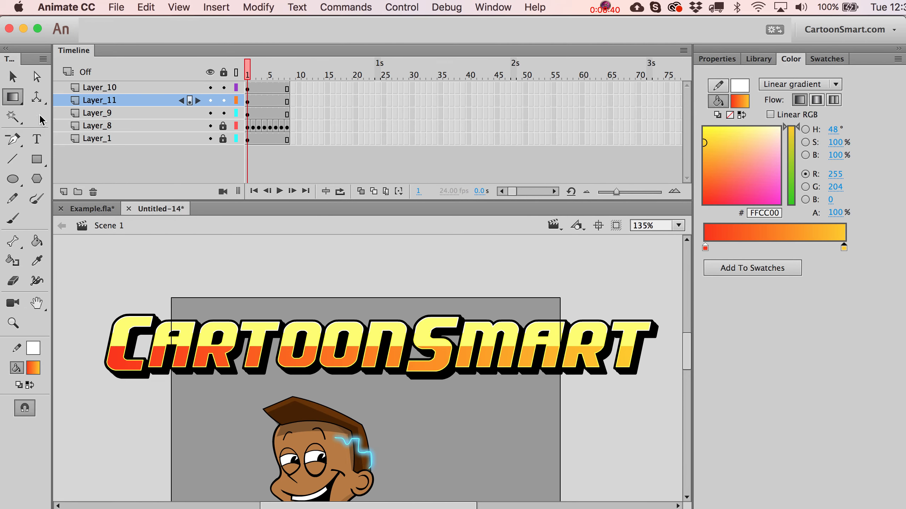
left_click(32, 102)
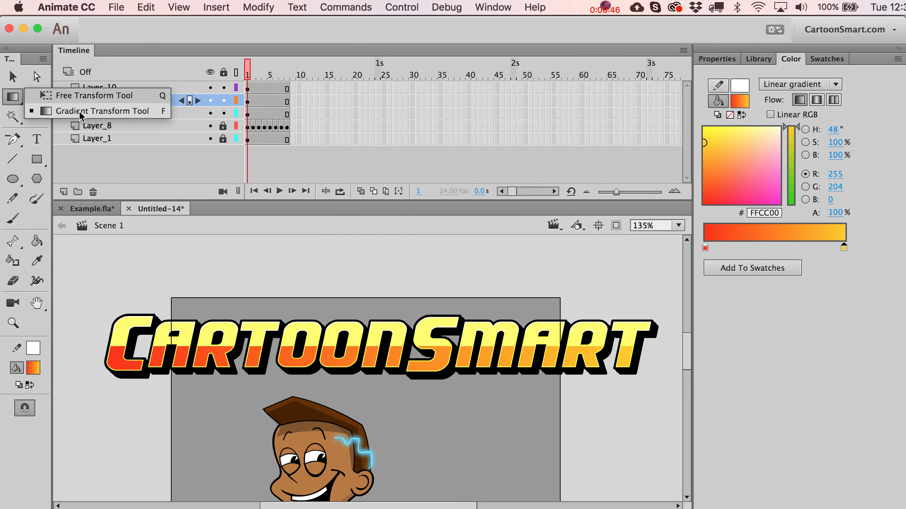
left_click(90, 111)
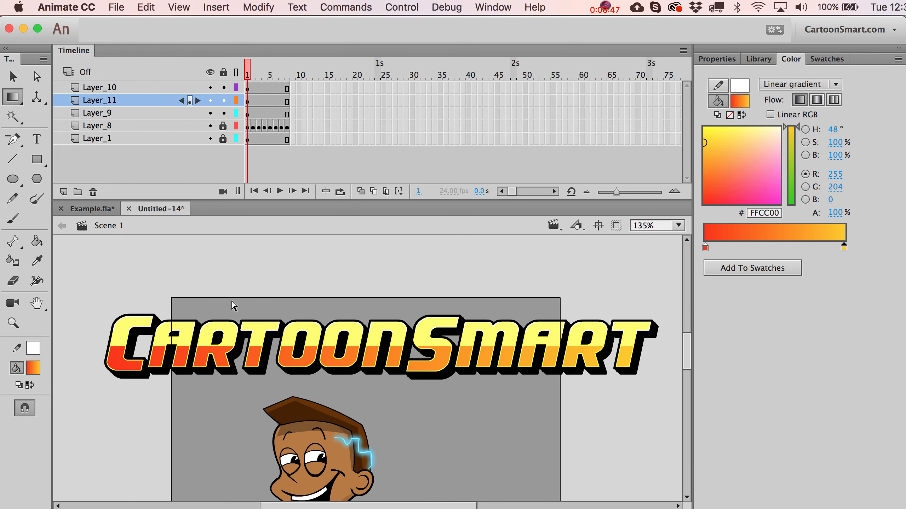
left_click(289, 365)
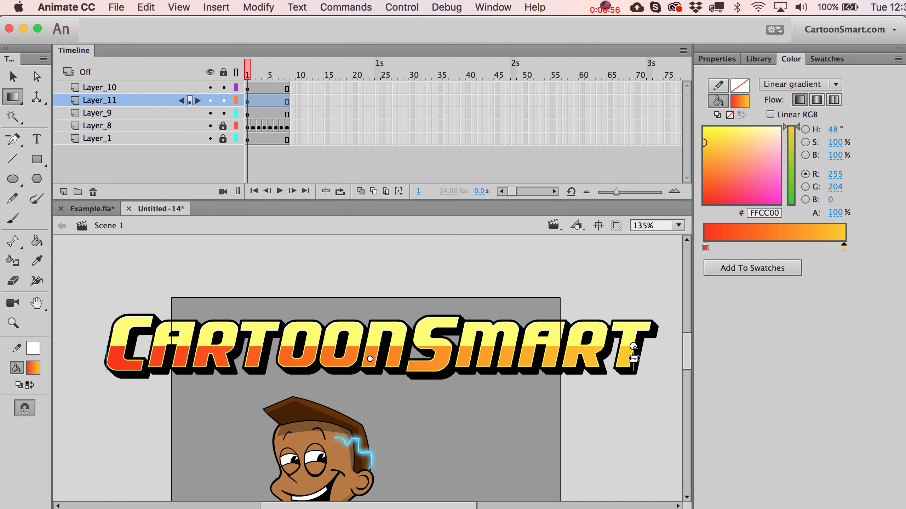
left_click_drag(633, 359, 370, 347)
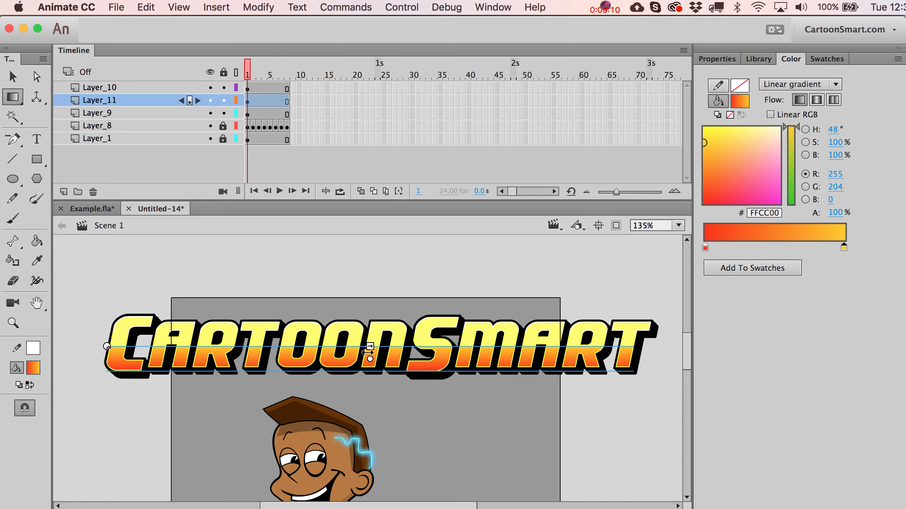
key("v")
left_click(363, 243)
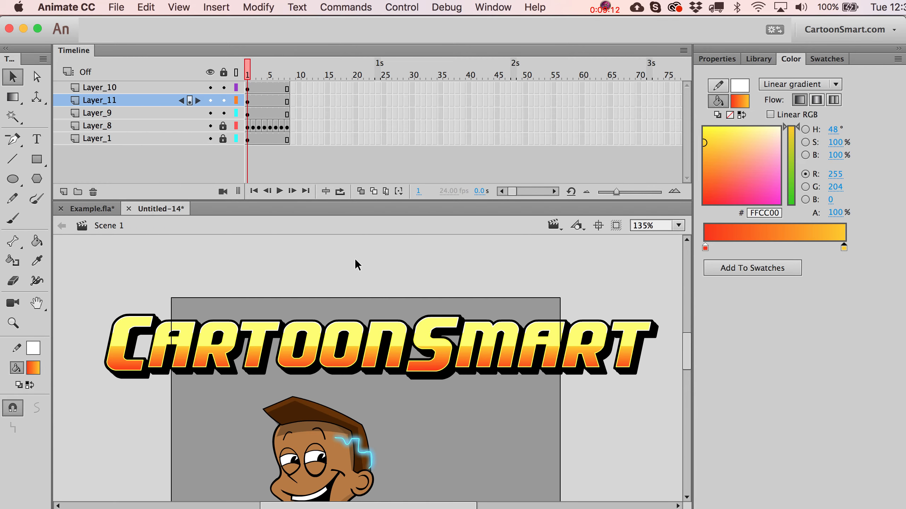
Flip the lower fills' gradient so golden yellow lies at the letters' base, move its centre up to the fills' upper edge and widen it
left_click(302, 365)
left_click(307, 364)
key("f")
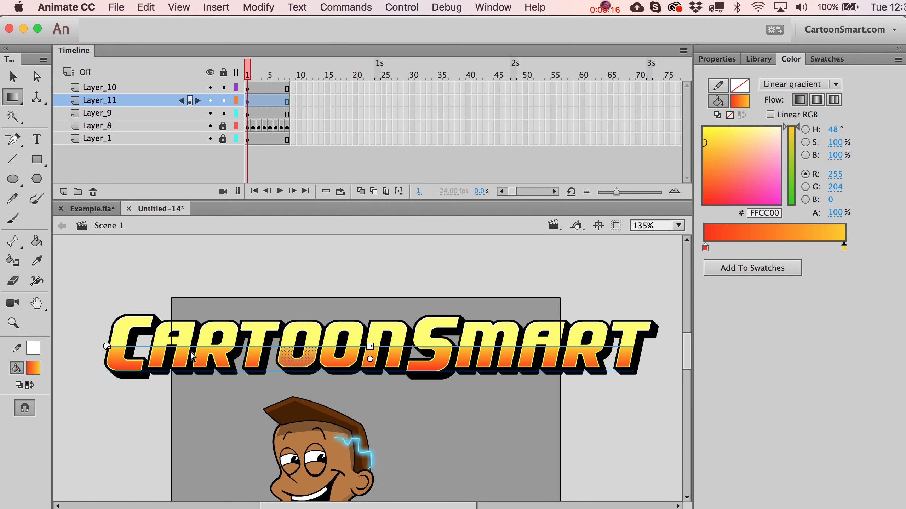
left_click_drag(107, 346, 545, 371)
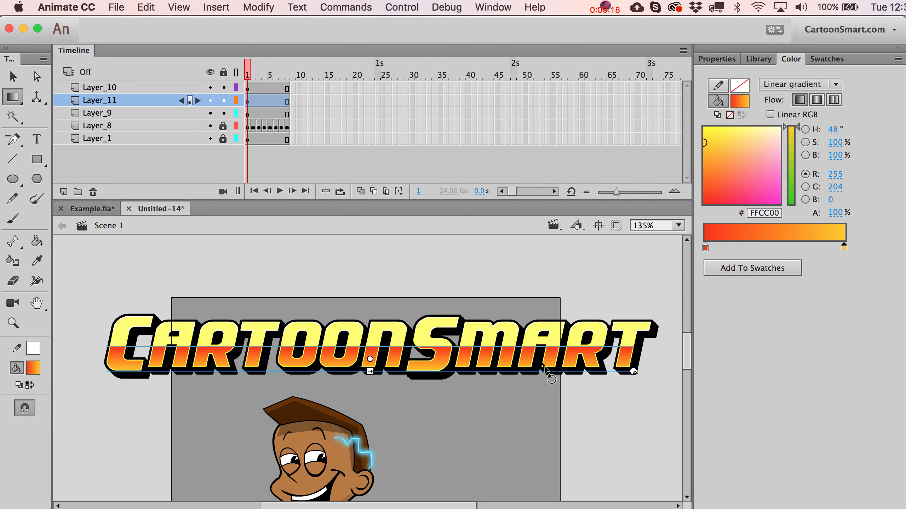
mouse_move(371, 364)
left_mouse_down()
mouse_move(370, 351)
mouse_move(369, 367)
left_mouse_up()
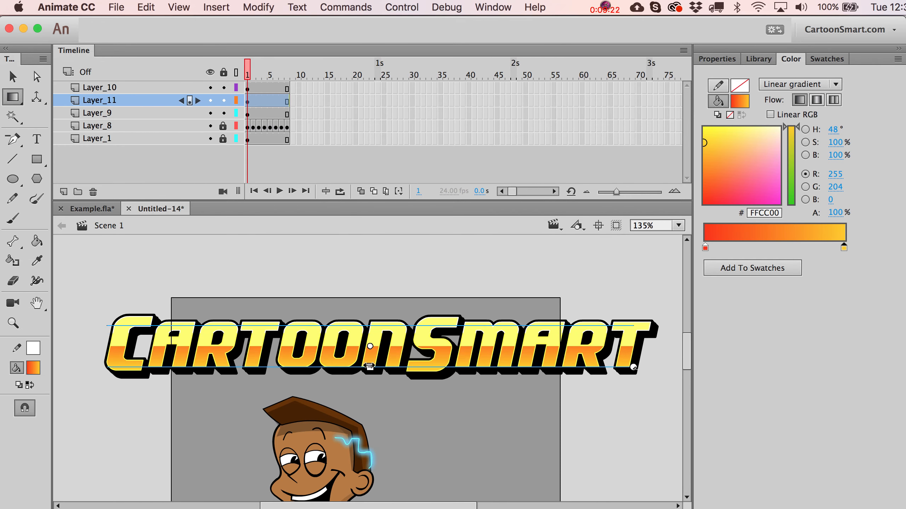
key("v")
left_click(402, 399)
Examine the gradient-filled title lettering at different magnifications
key("space")
mouse_move(415, 406)
left_mouse_down()
mouse_move(375, 373)
mouse_move(433, 395)
mouse_move(425, 398)
left_mouse_up()
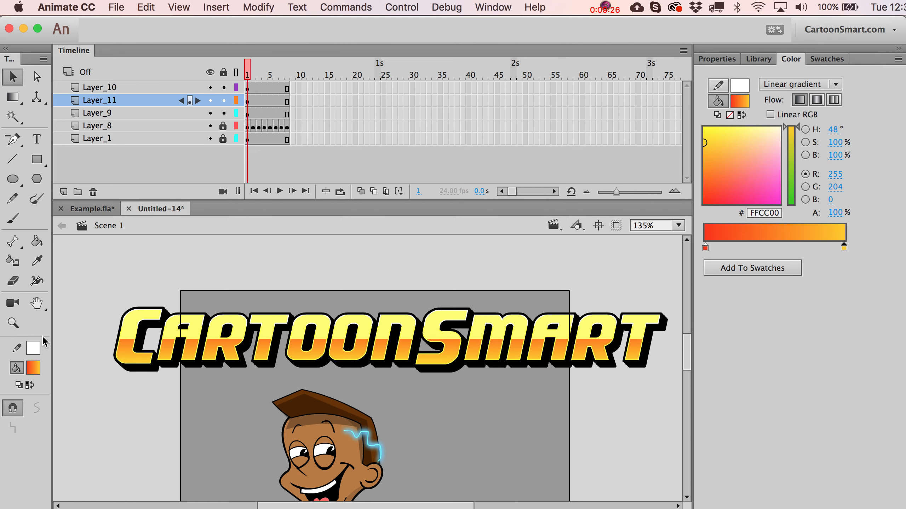
left_click(13, 323)
left_click(189, 360, "alt")
left_click_drag(228, 320, 677, 402)
key("v")
left_click(13, 323)
left_click_drag(178, 310, 563, 391)
scroll(610, 397, "down", 1)
key("v")
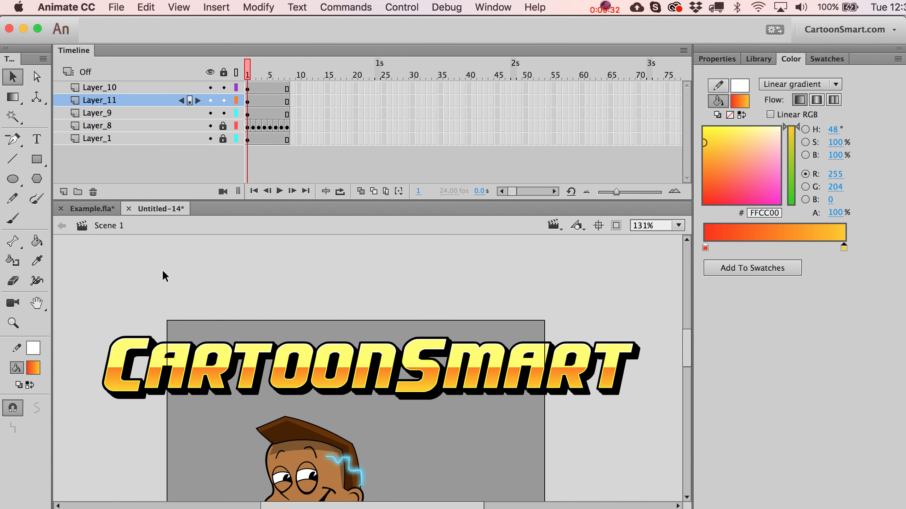
Sample the C's light yellow upper fill and its gradient lower fill as the fill colour with the Eyedropper
left_click(41, 262)
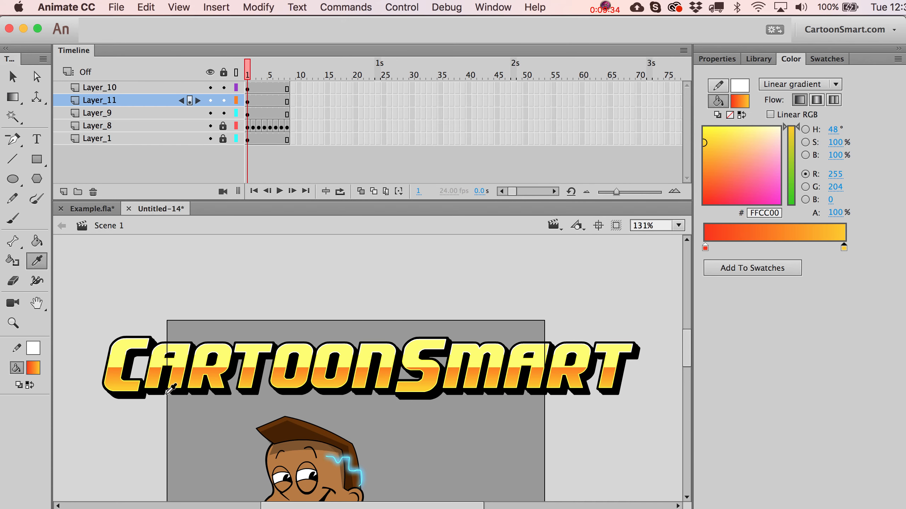
left_click(123, 350)
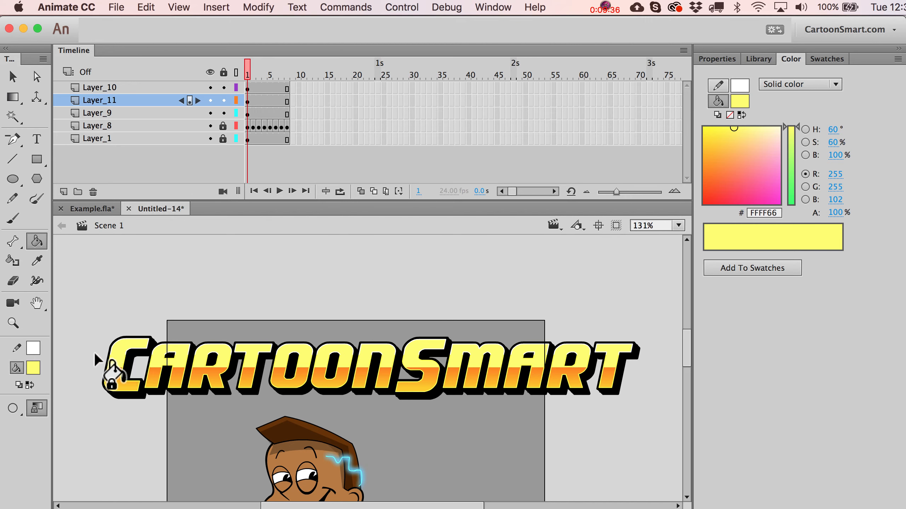
left_click(37, 261)
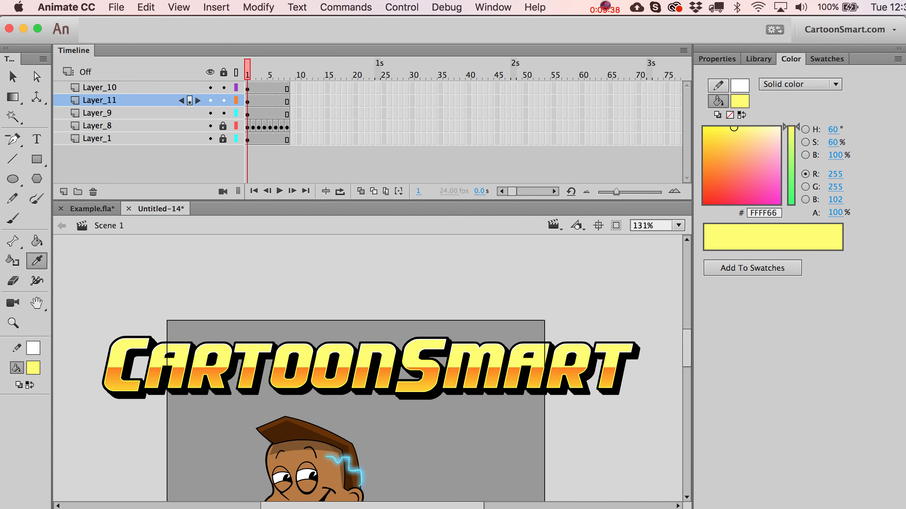
left_click(122, 383)
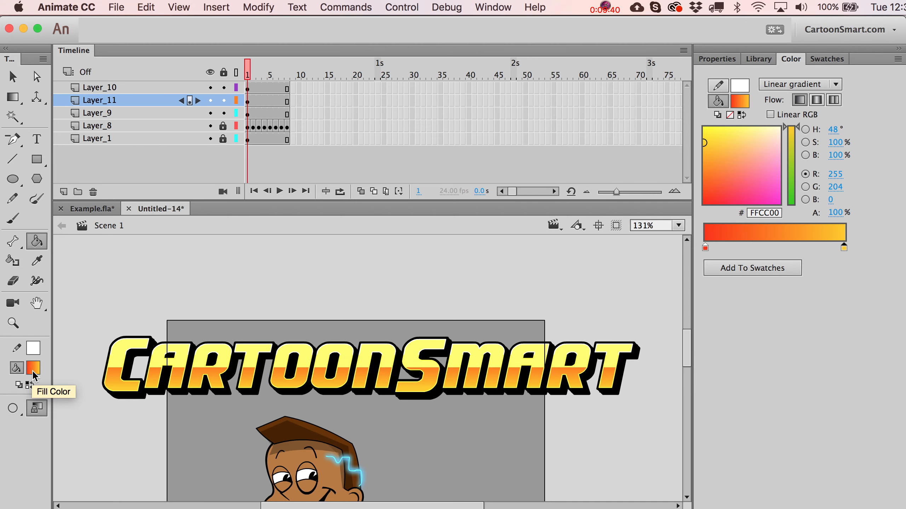
key("v")
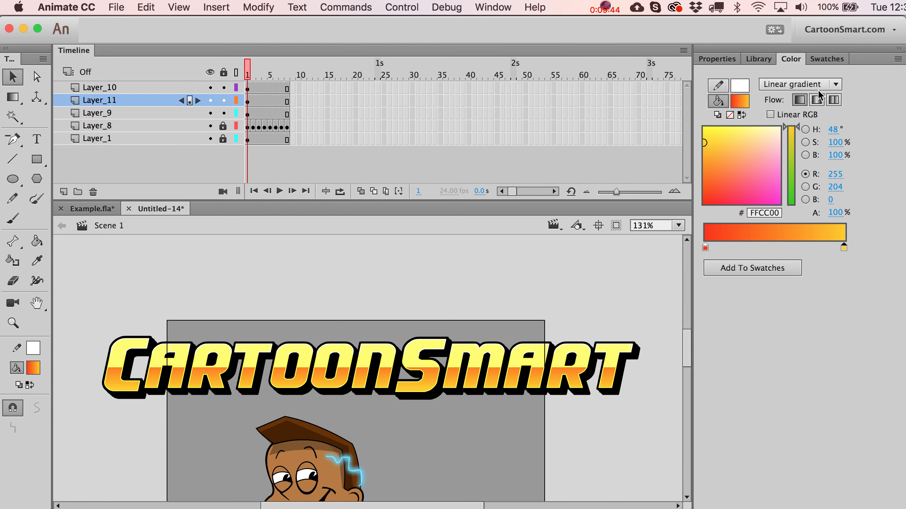
Draw a white-outlined circle with the linear gradient fill just above the title and select its fill
key("o")
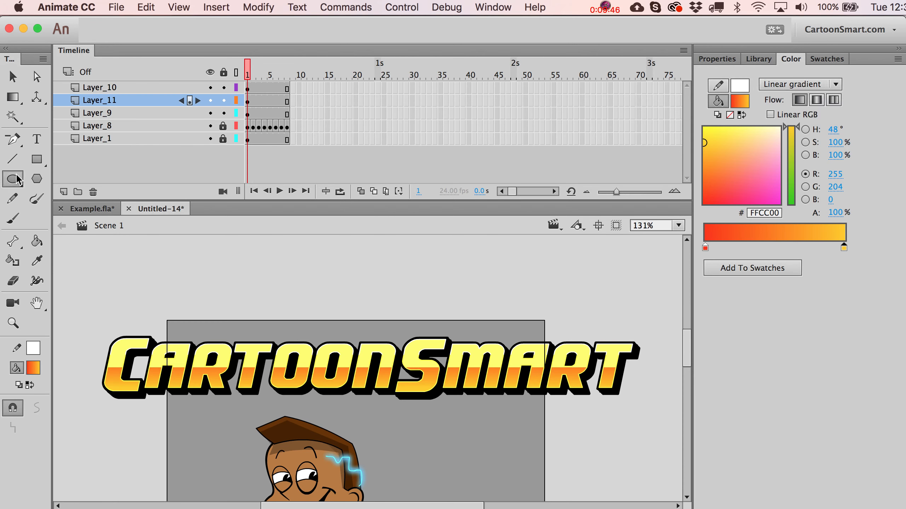
left_click_drag(228, 247, 298, 317)
key("v")
left_click(289, 266)
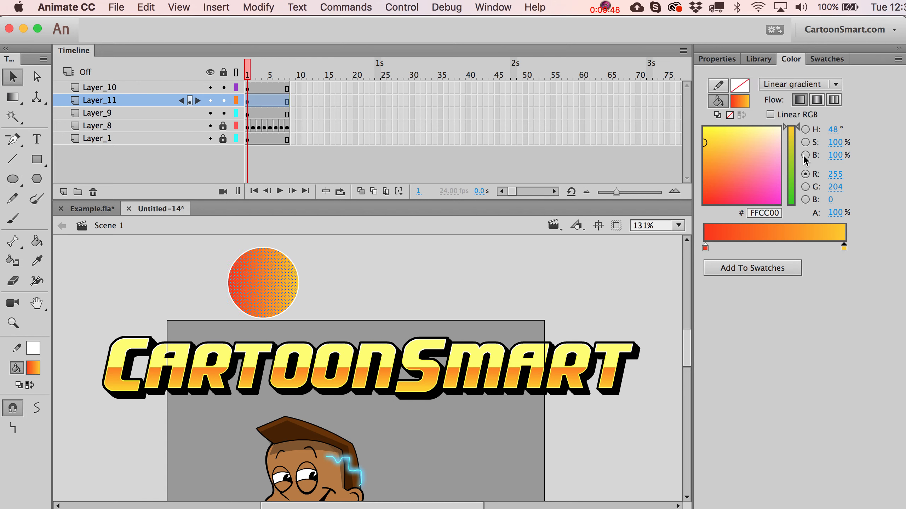
Change the circle's fill to a radial gradient and bring up its Gradient Transform handles
left_click(799, 83)
left_click(797, 138)
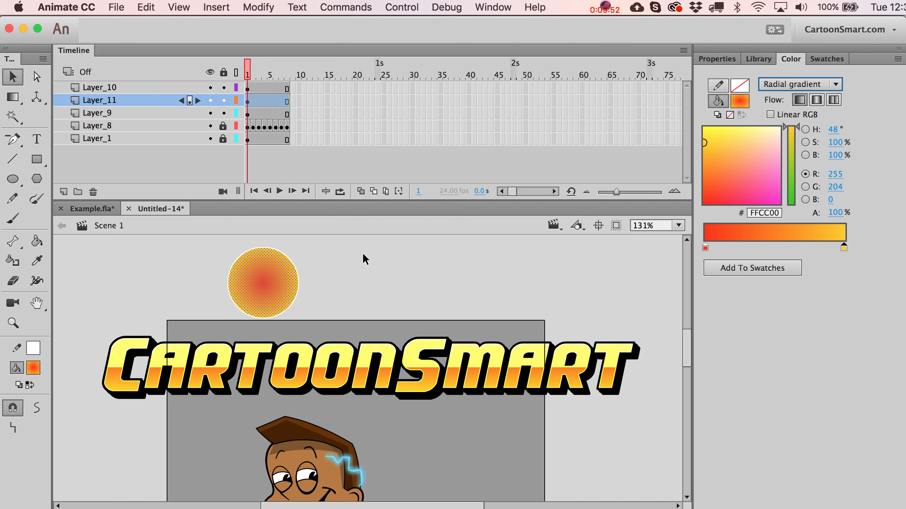
key("f")
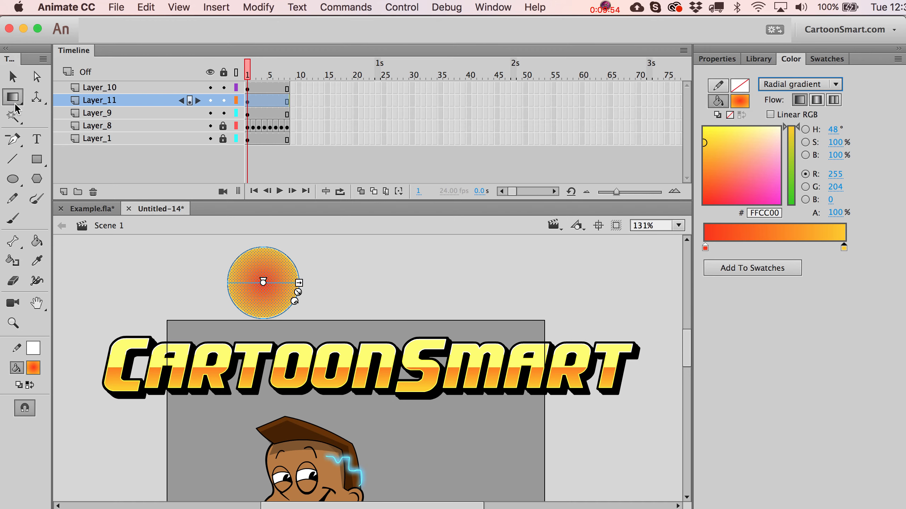